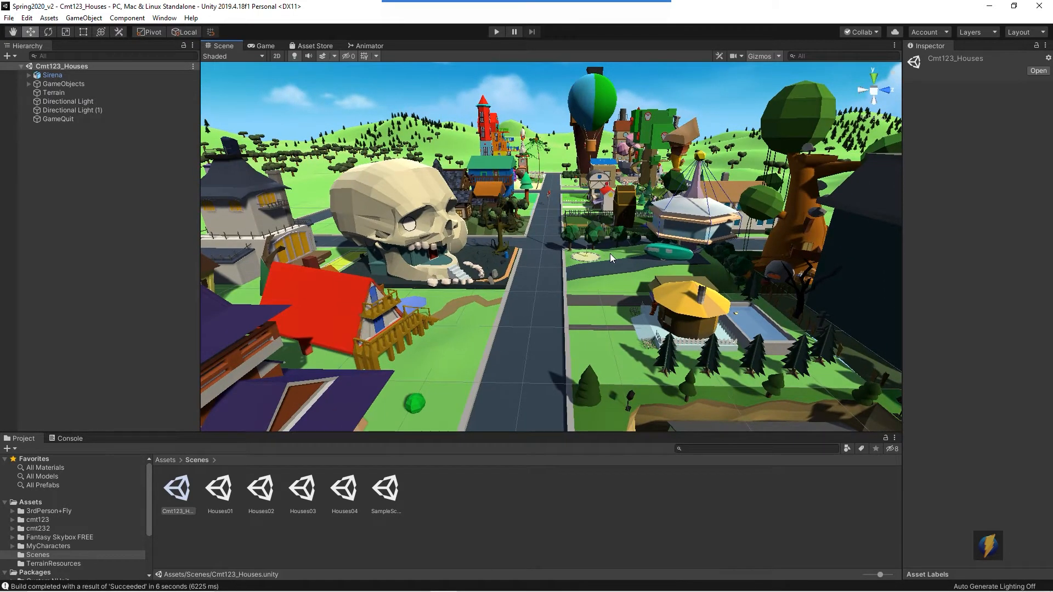
Frame the Sirena character in the scene and examine the street and houses around it.
click(58, 77)
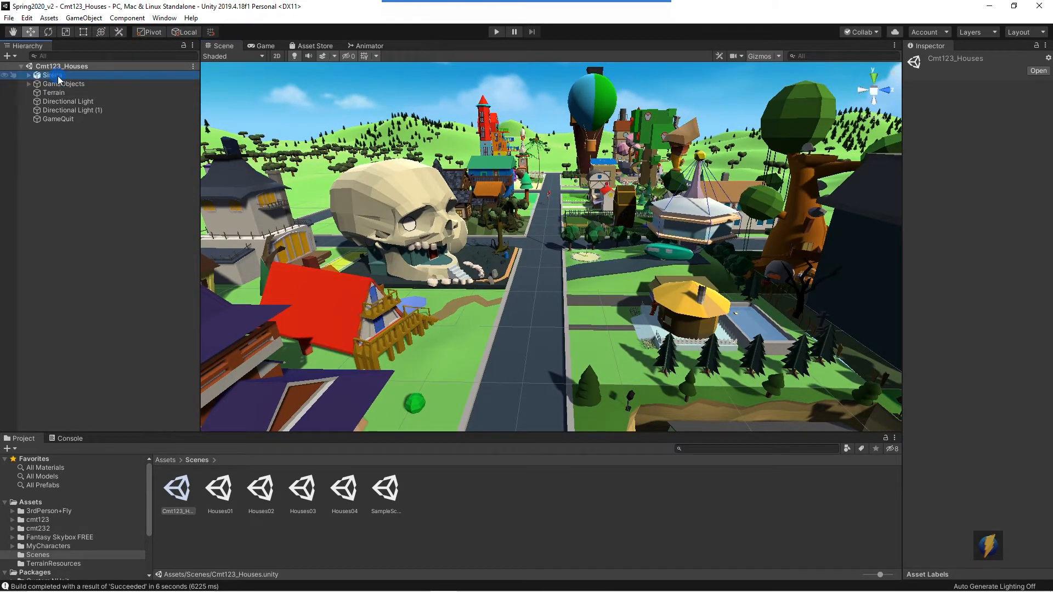
double_click(58, 76)
alt+drag(453, 176, 512, 229)
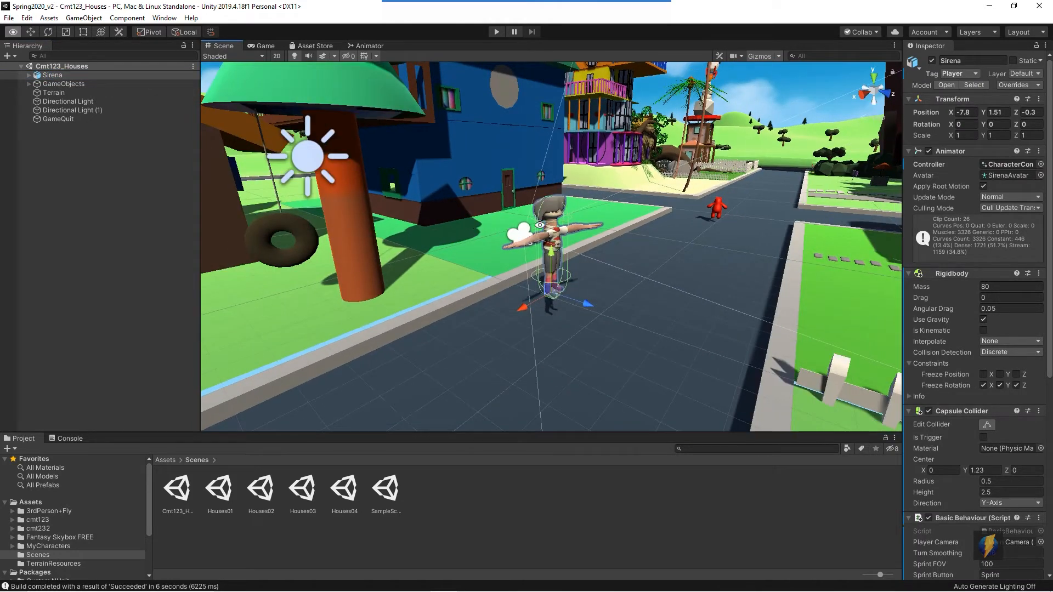
scroll(666, 217, down, 7)
alt+drag(307, 226, 432, 233)
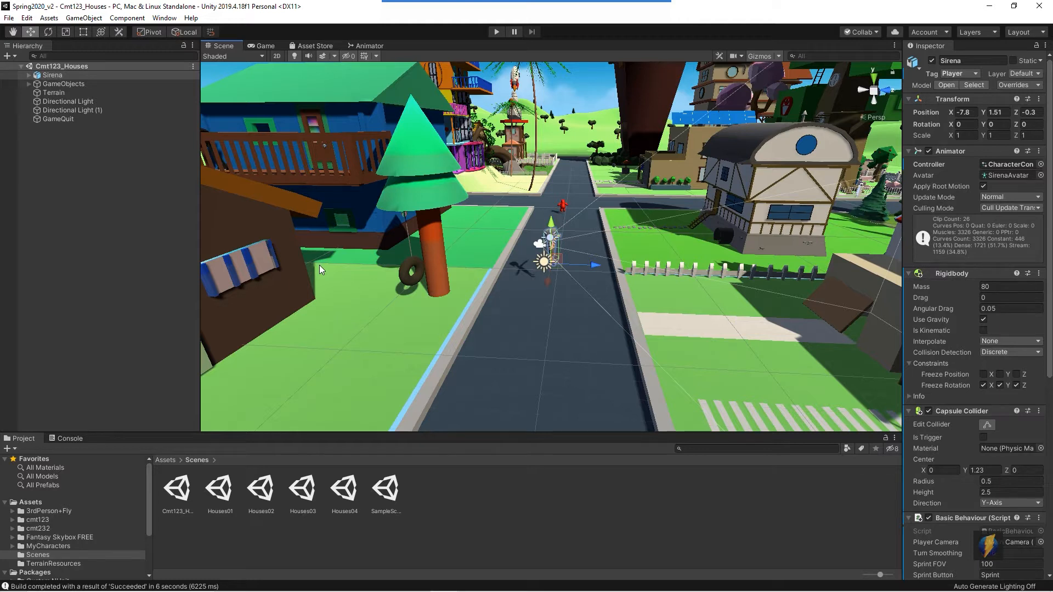
mouse_move(578, 254)
alt+mouse_down()
mouse_move(565, 251)
mouse_move(581, 248)
alt+mouse_up()
alt+right_drag(581, 247, 190, 184)
alt+drag(456, 195, 523, 210)
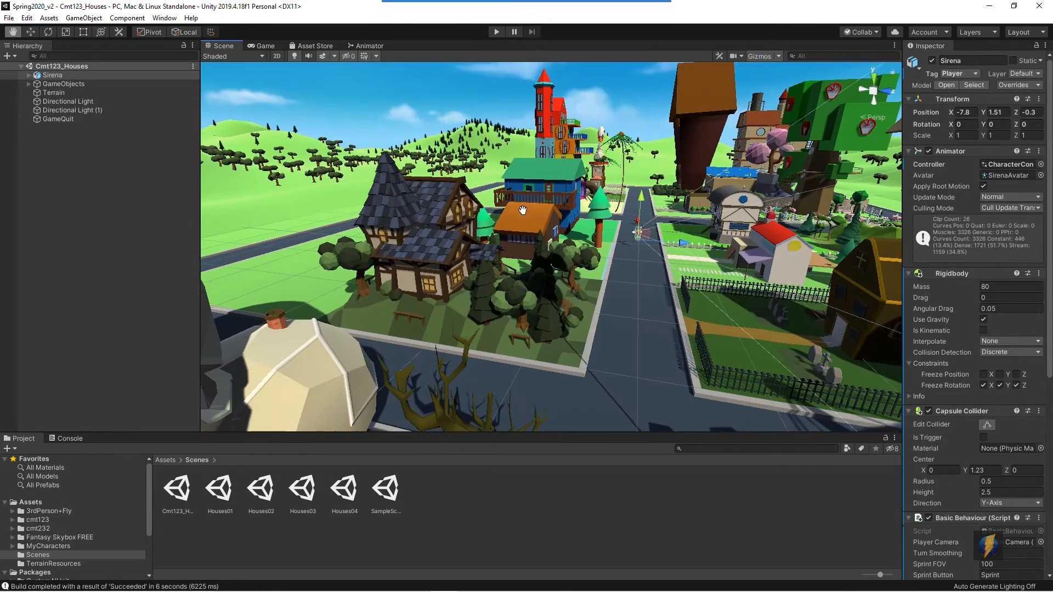
key(w)
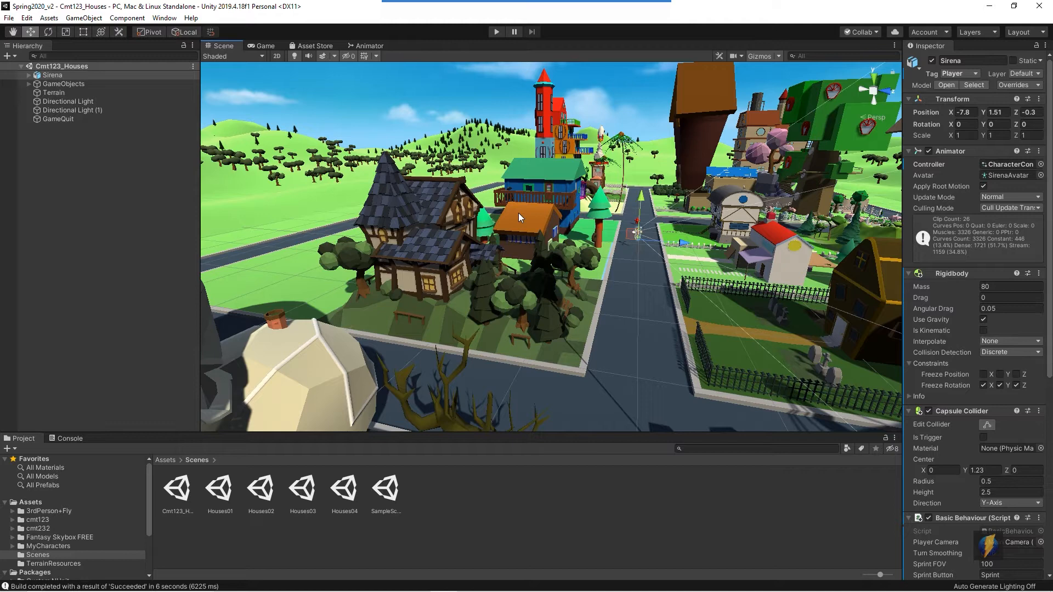
alt+drag(518, 213, 470, 294)
scroll(568, 300, up, 4)
alt+right_drag(426, 302, 672, 253)
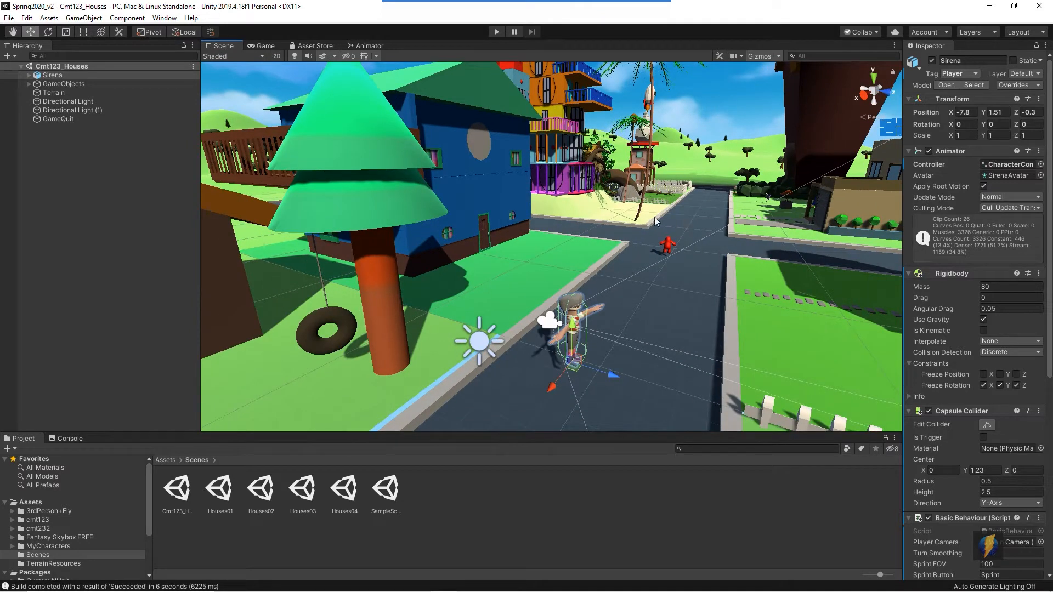
Test the Cmt123_Houses scene in Play mode, moving the character forward before stopping playback.
click(496, 32)
key(w)
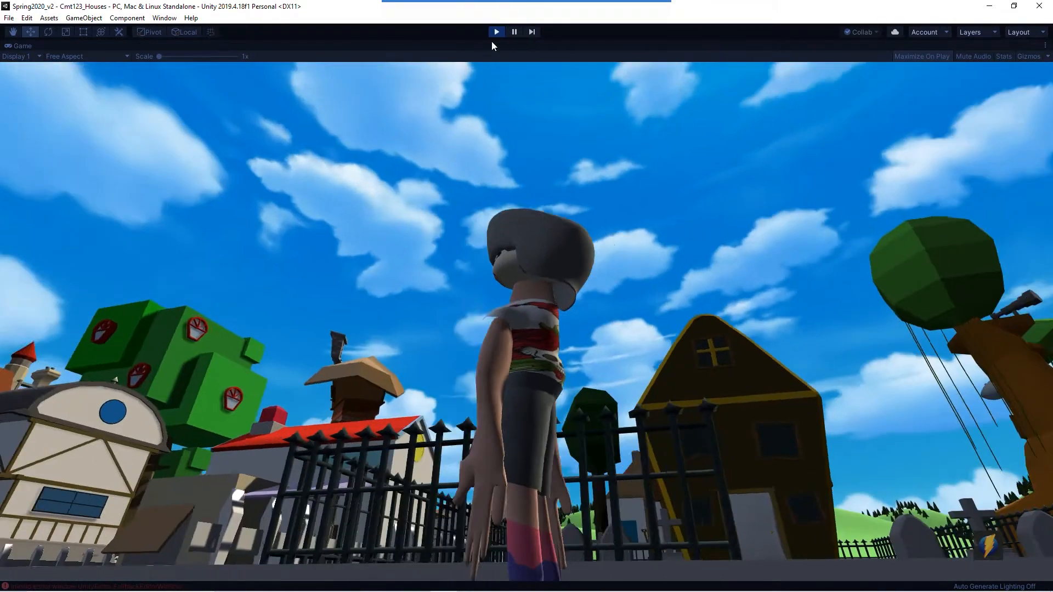
click(496, 31)
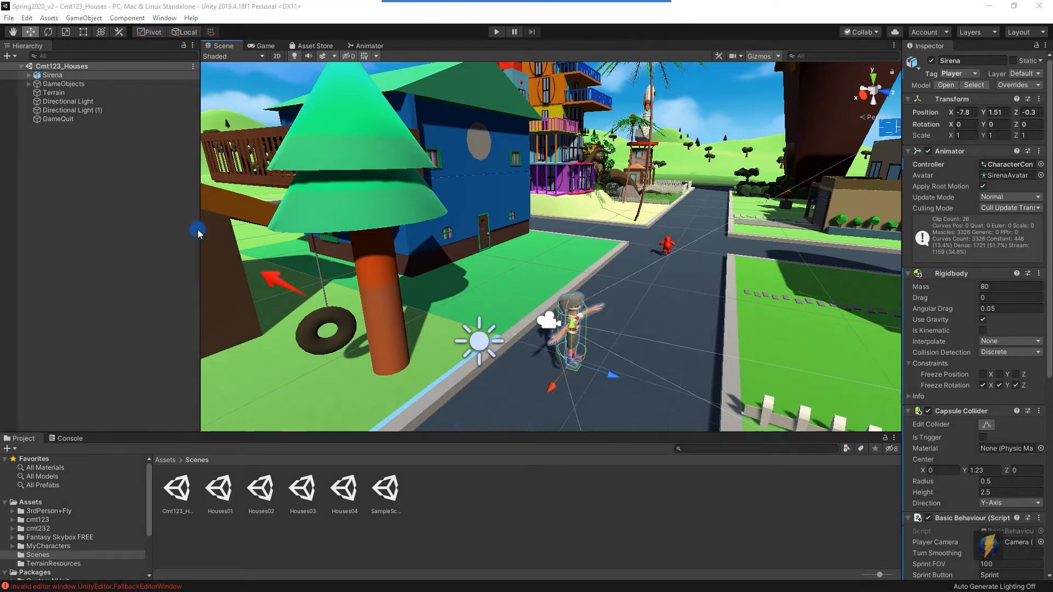
Open the build settings and remove Scenes/Houses01 from the scenes in the build.
click(9, 18)
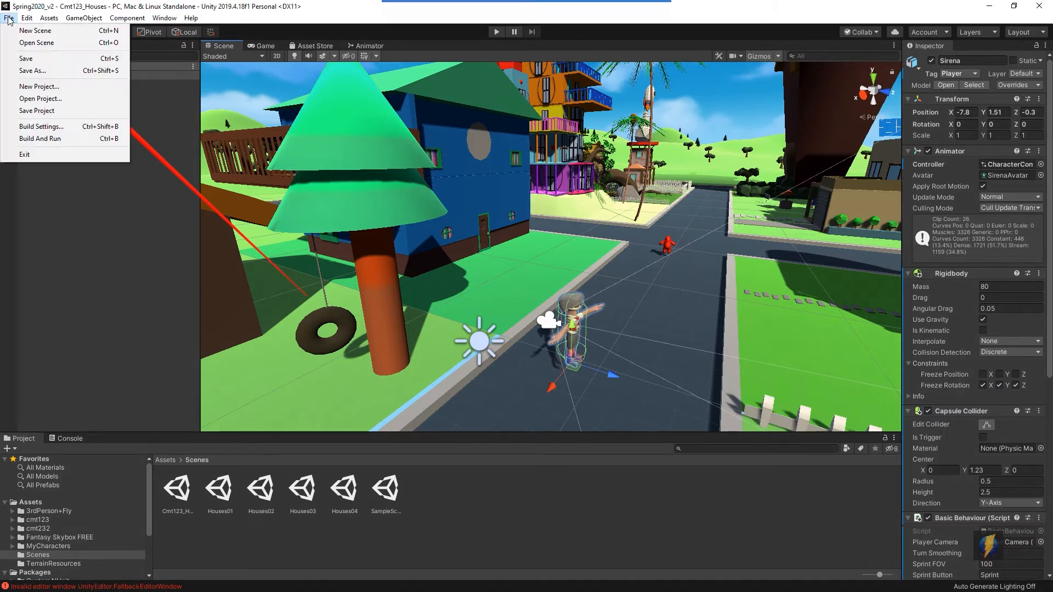
click(20, 128)
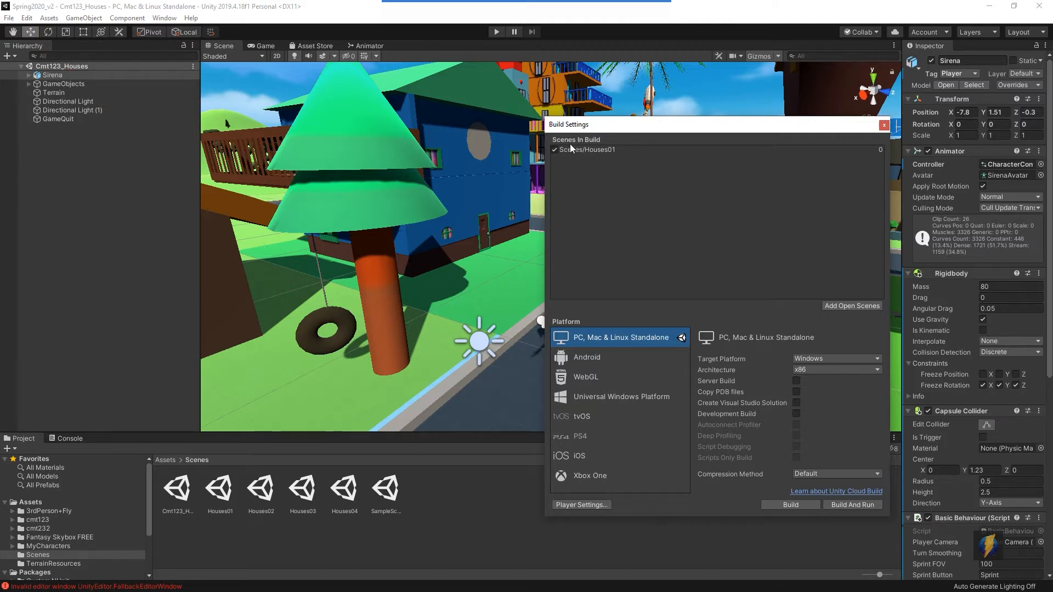
mouse_move(555, 5)
click(566, 21)
drag(410, 121, 551, 148)
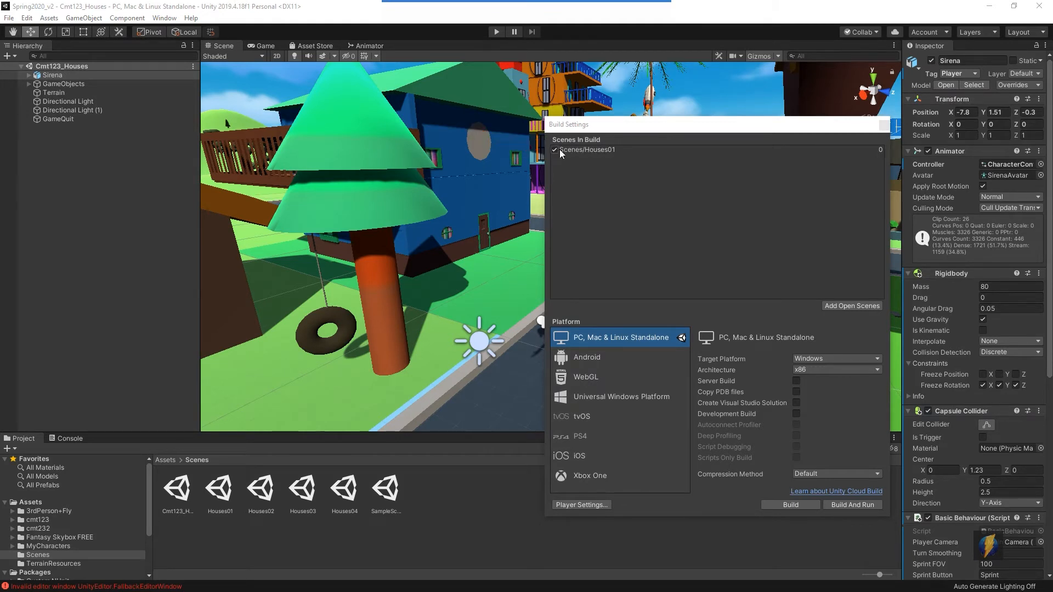
click(584, 149)
right_click(583, 149)
click(617, 157)
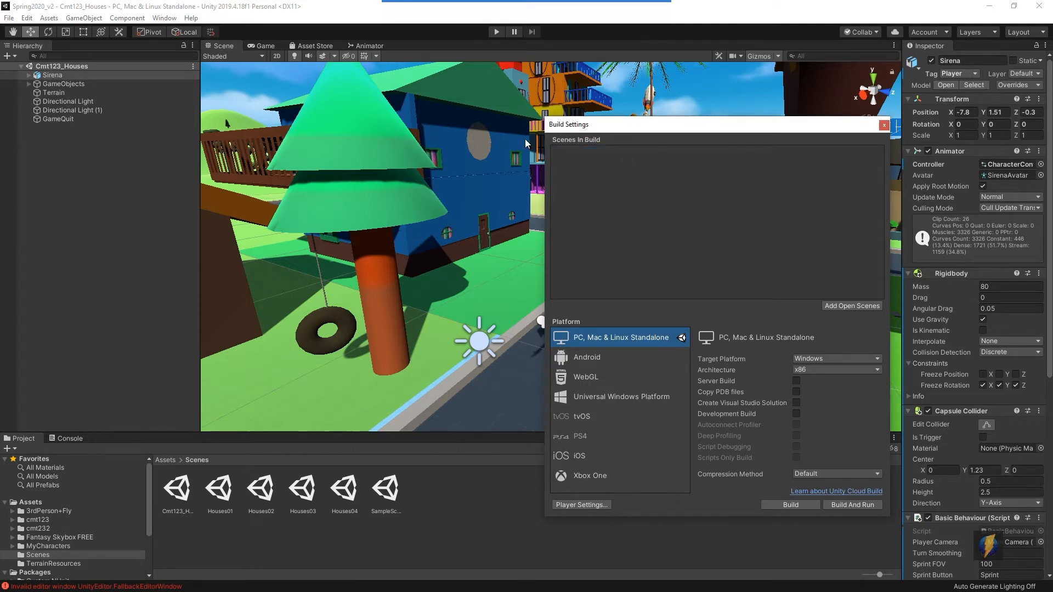
Add the open Cmt123_Houses scene to the scenes in the build.
mouse_move(508, 5)
click(568, 28)
drag(644, 182, 812, 291)
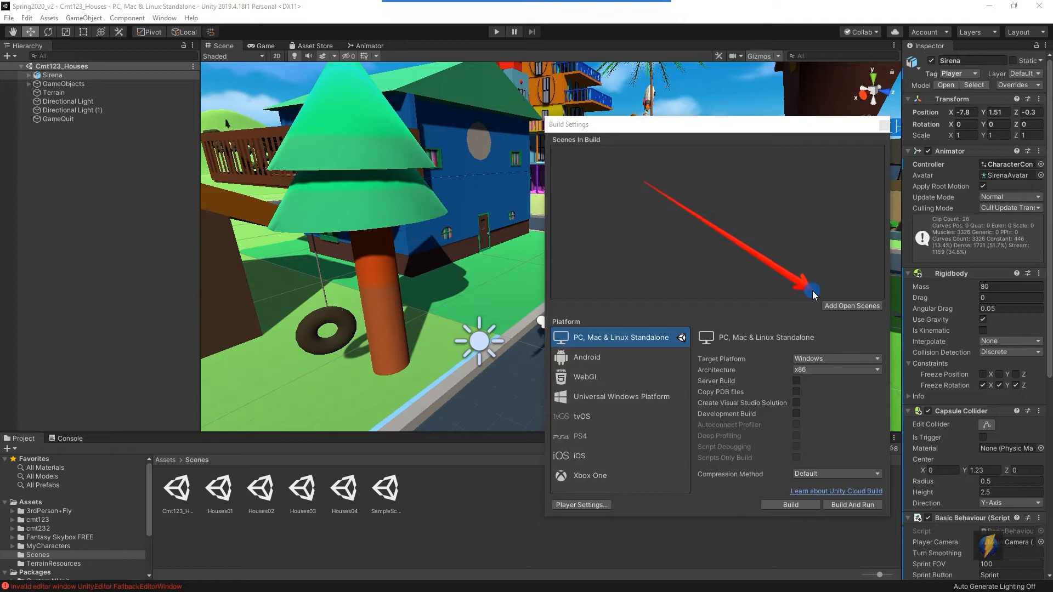
click(852, 306)
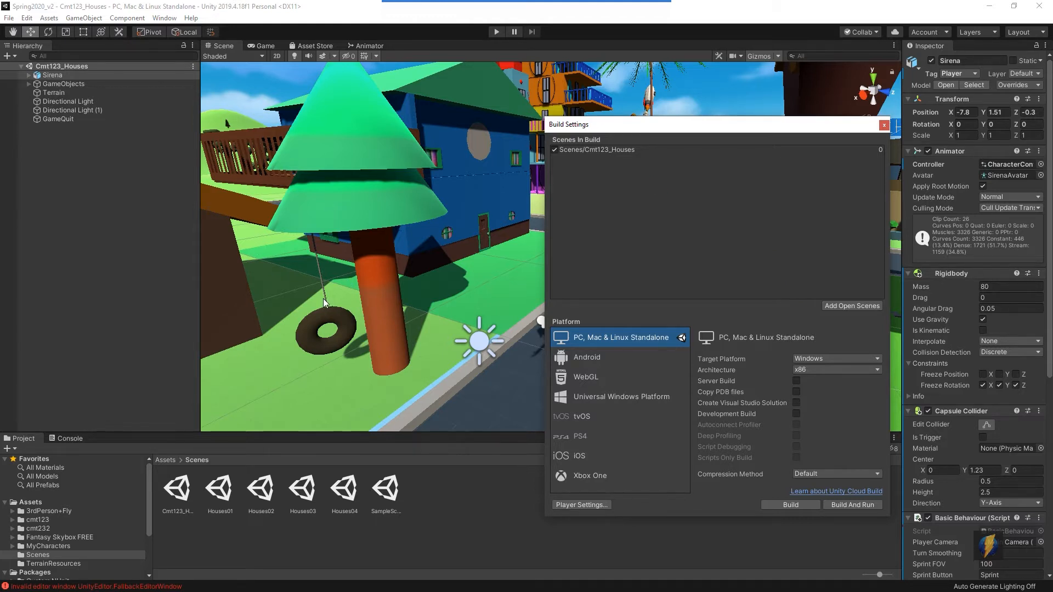
Build and run the PC, Mac & Linux Standalone game into a new folder named CMT123Houses inside UnityBuilds.
mouse_move(549, 5)
click(567, 21)
mouse_move(374, 180)
mouse_down()
mouse_move(460, 214)
mouse_move(510, 291)
mouse_move(598, 338)
mouse_up()
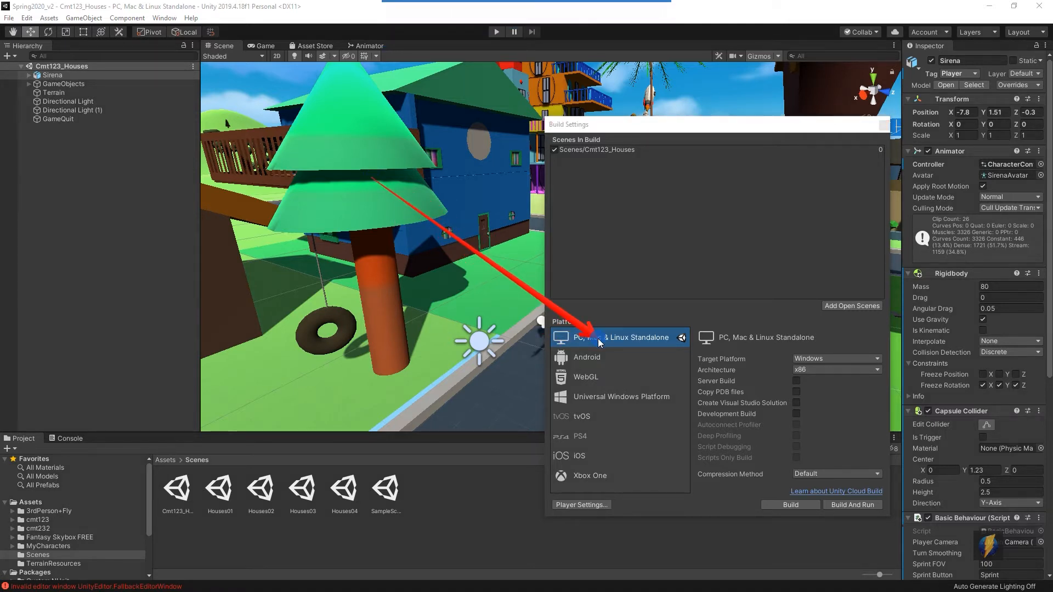
mouse_move(598, 338)
mouse_down()
mouse_move(605, 257)
mouse_move(630, 242)
mouse_move(719, 242)
mouse_move(760, 383)
mouse_move(827, 501)
mouse_up()
click(852, 506)
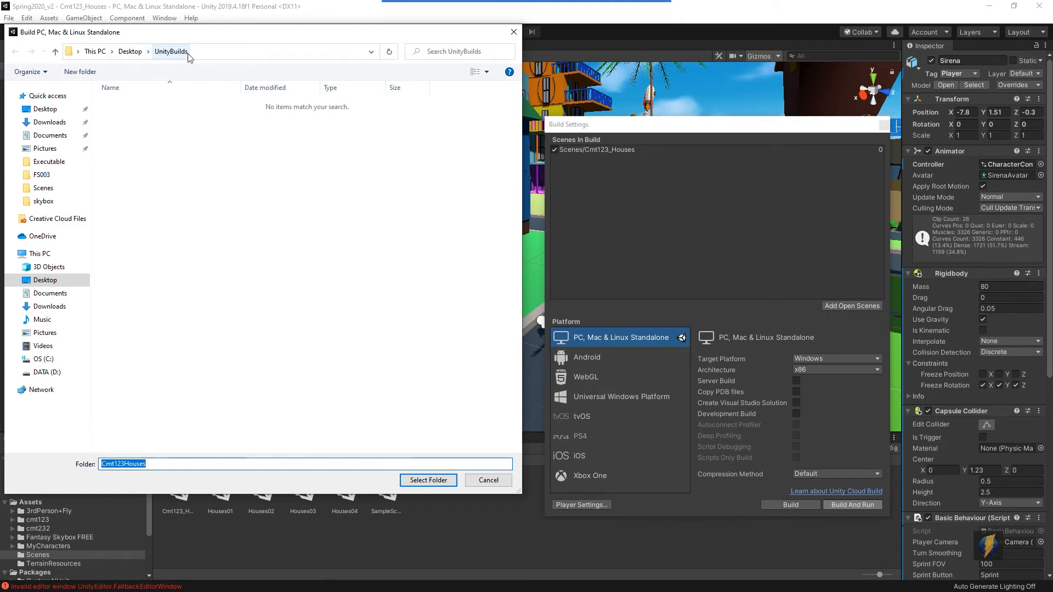
right_click(203, 220)
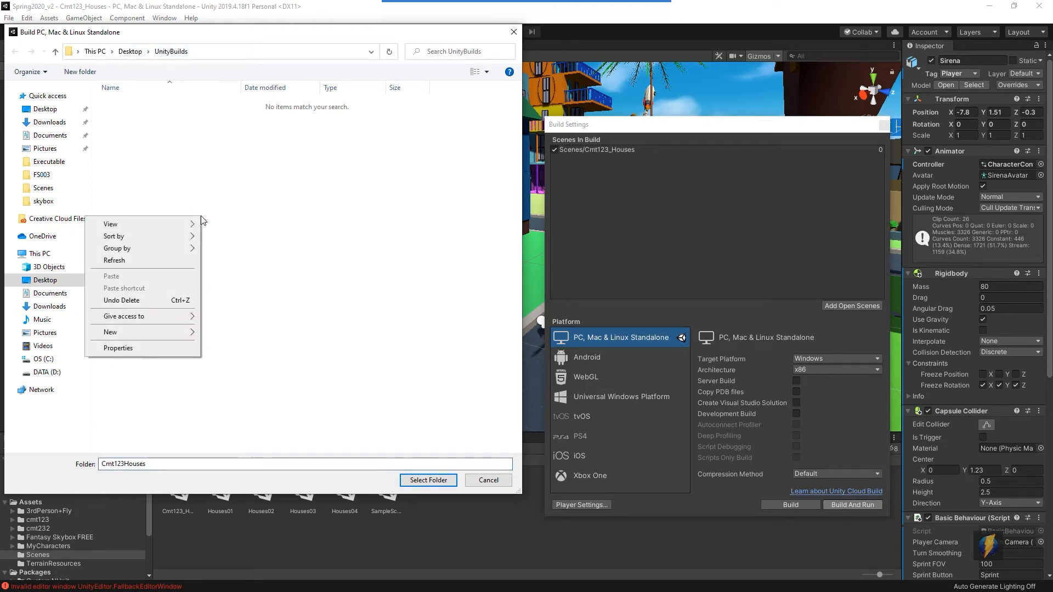
mouse_move(154, 332)
click(226, 334)
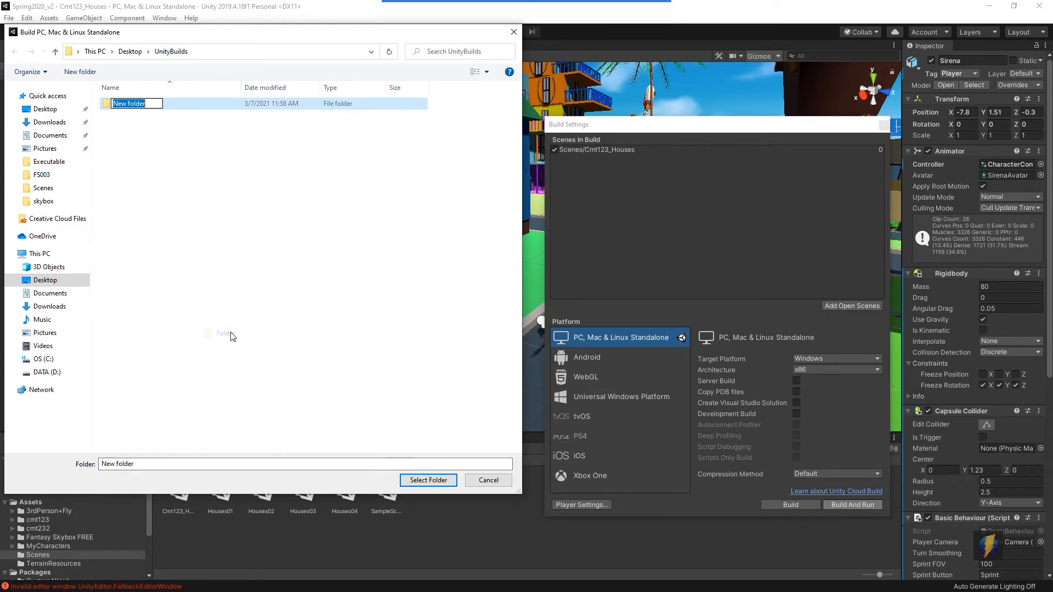
text(CM)
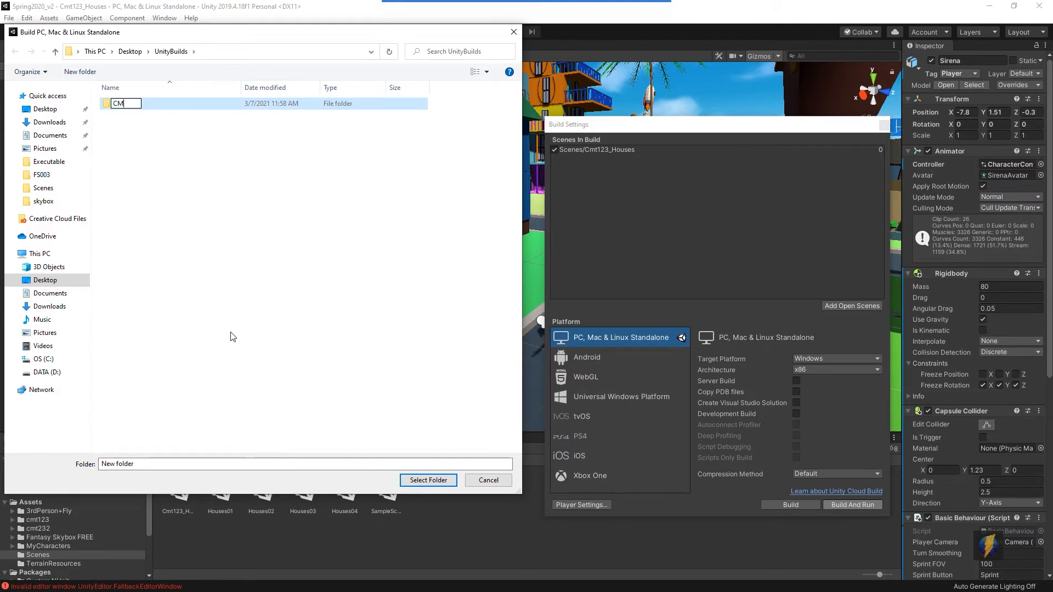
text(T123)
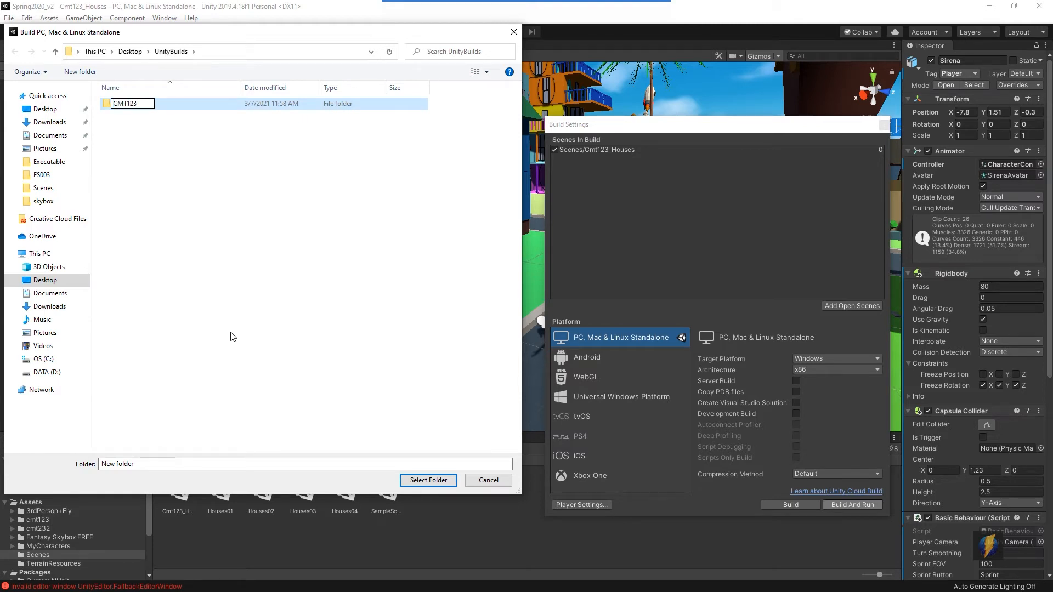
text(Houses)
double_click(106, 104)
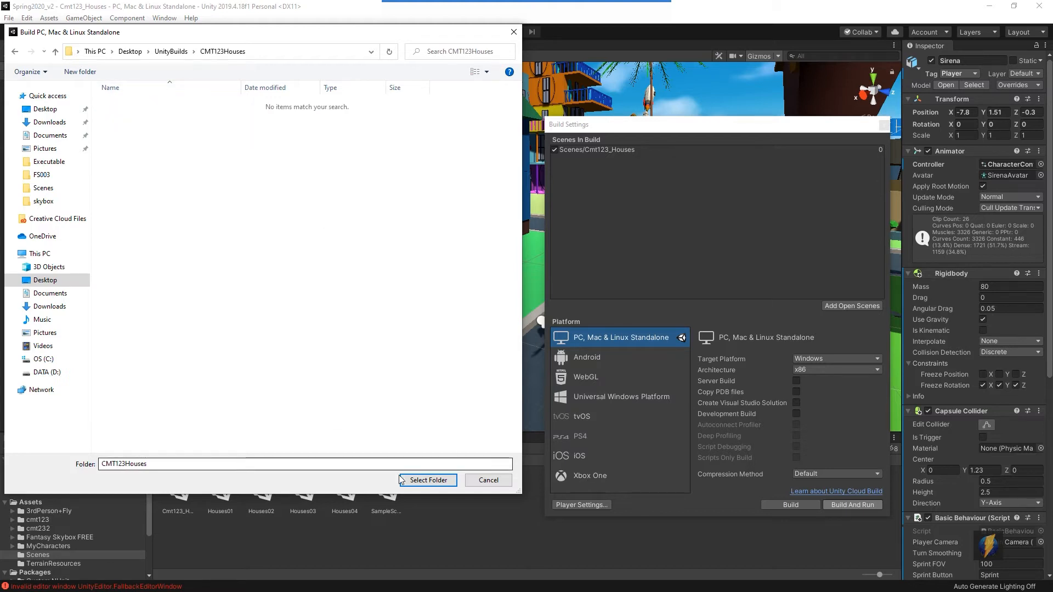
click(418, 481)
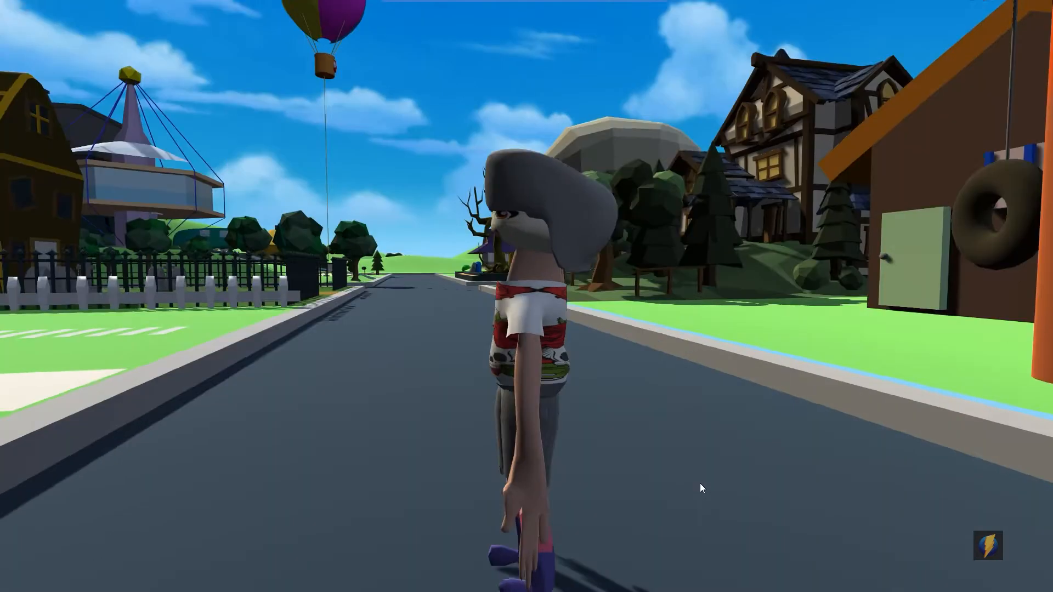
Test the built game by walking the character past the houses and flying it over the hills.
key(w)
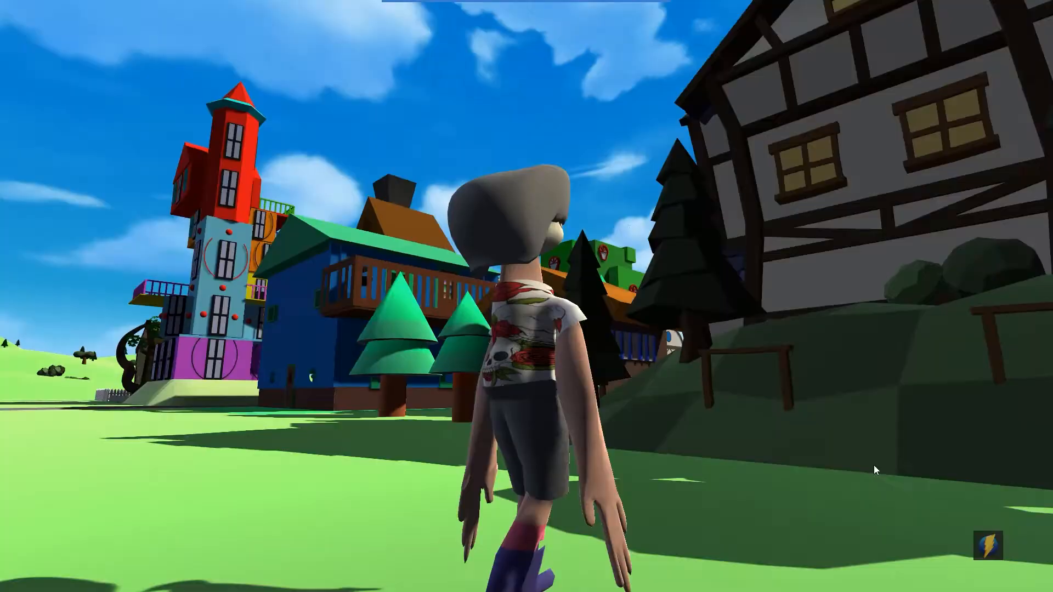
drag(874, 465, 809, 473)
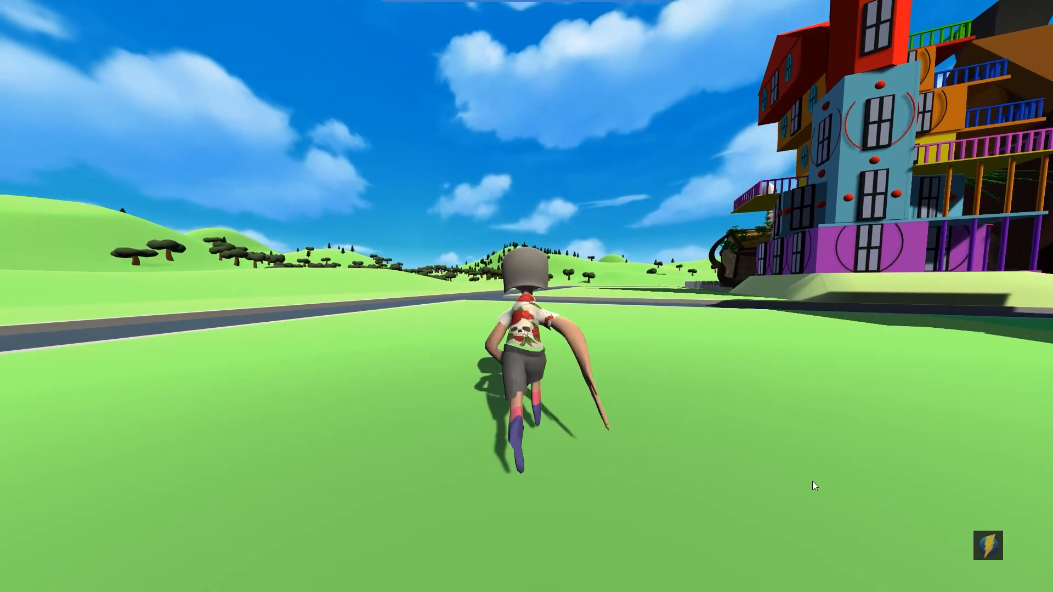
key(space)
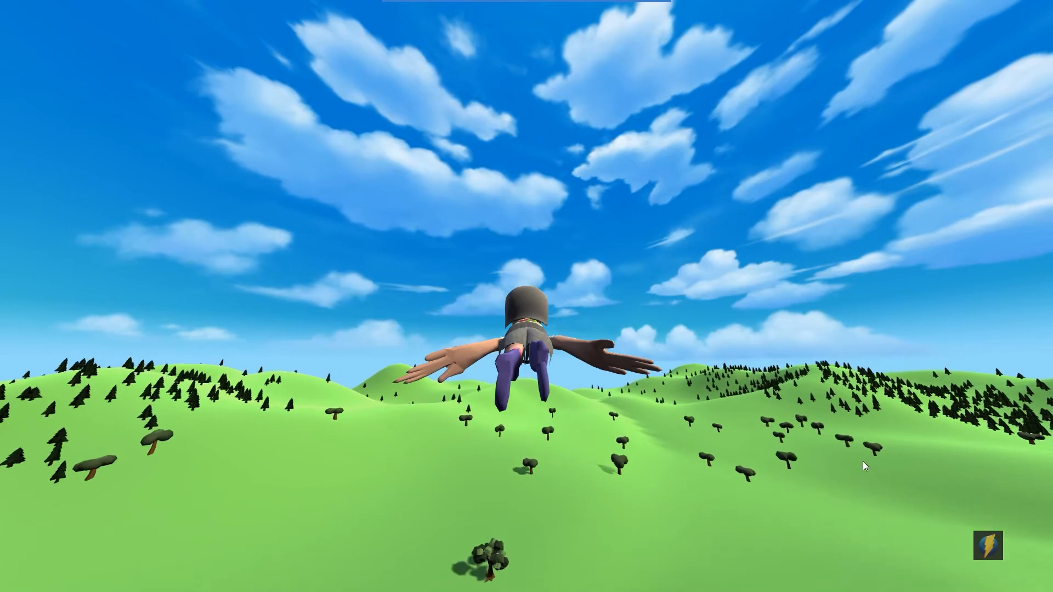
drag(863, 462, 1051, 514)
Run the character across the grass and along the town's streets to check ground movement in the build.
key(w)
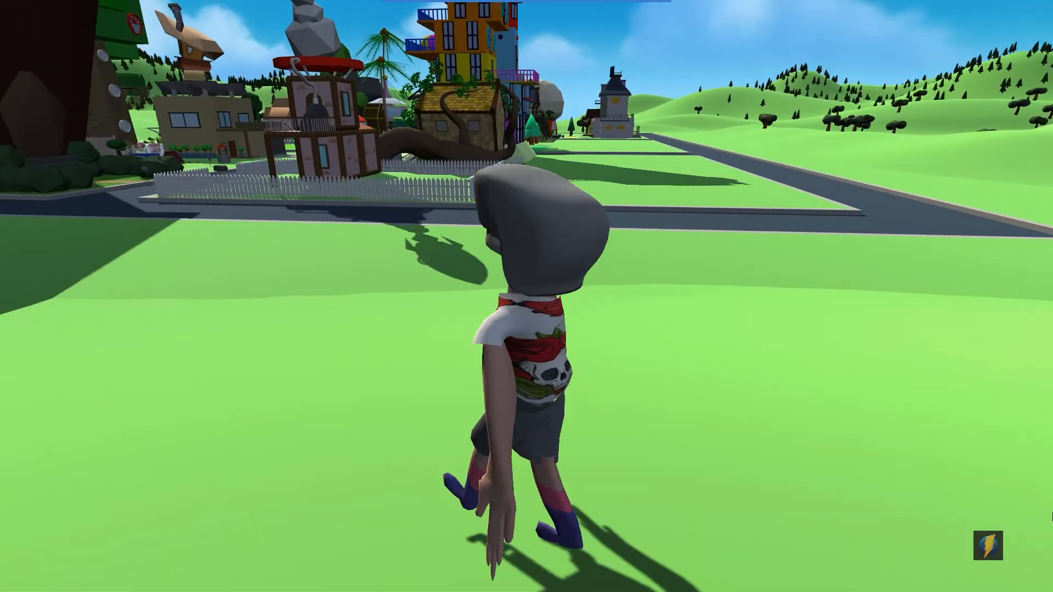
key(w)
key(w)
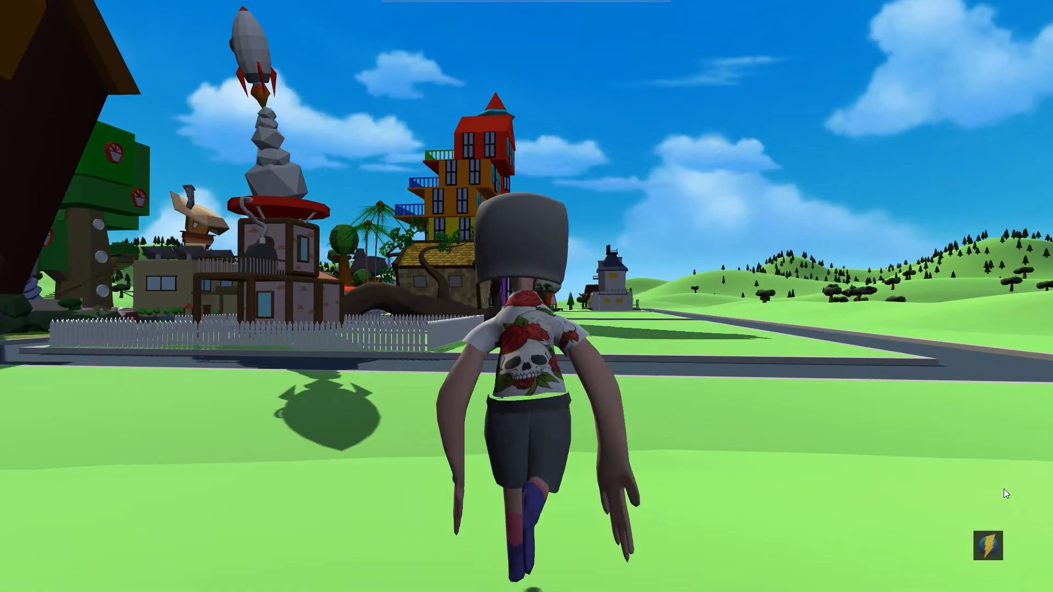
key(w)
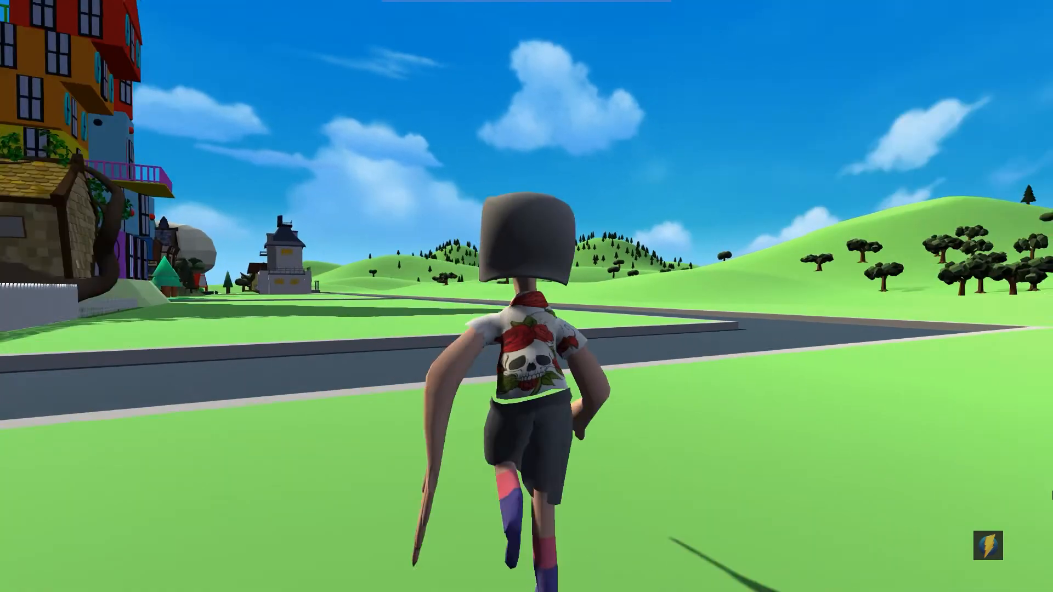
key(w)
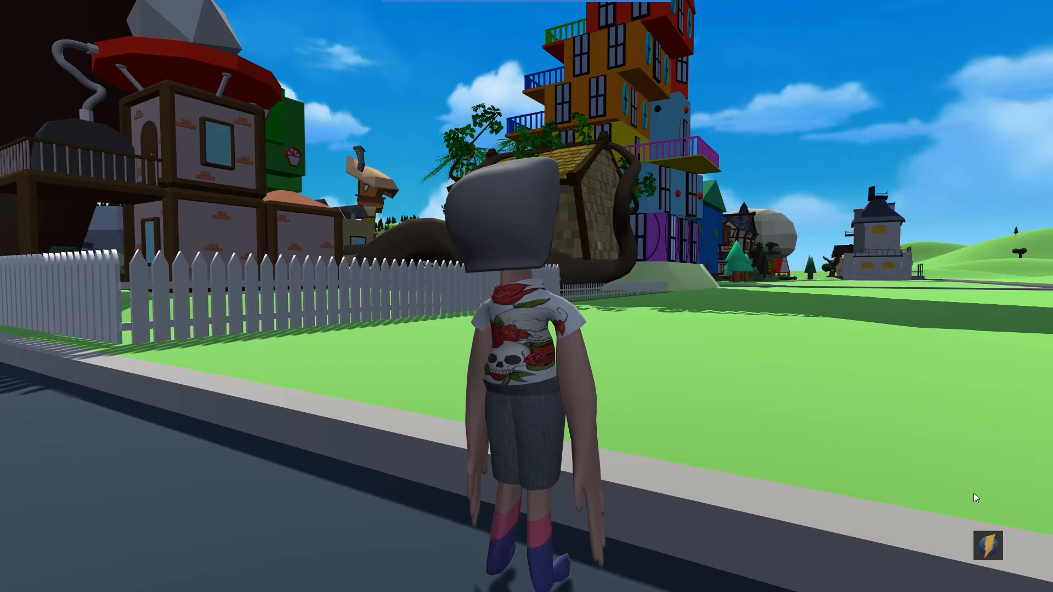
key(a)
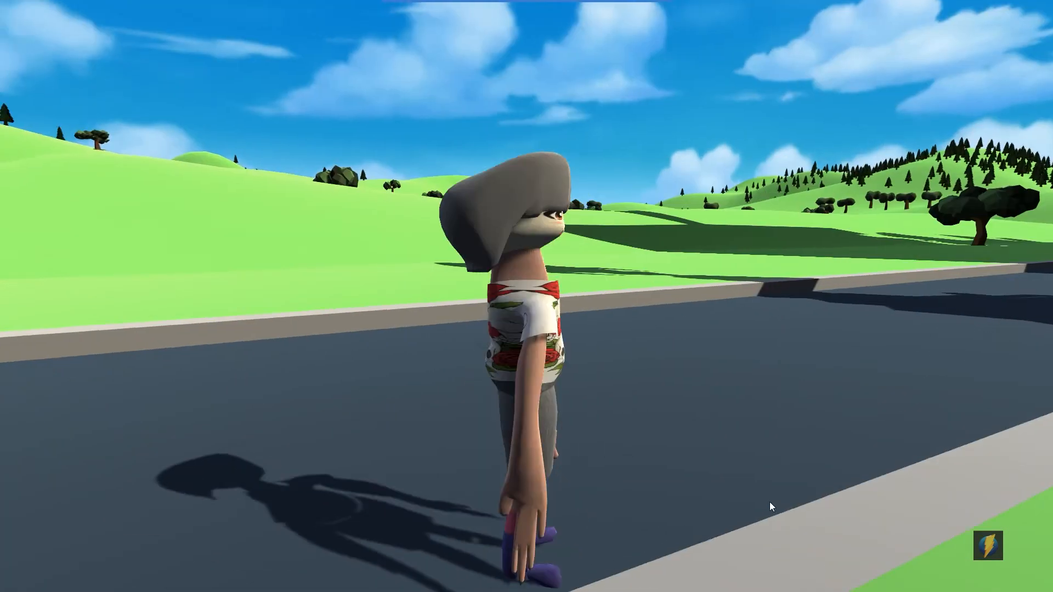
key(w)
key(w)
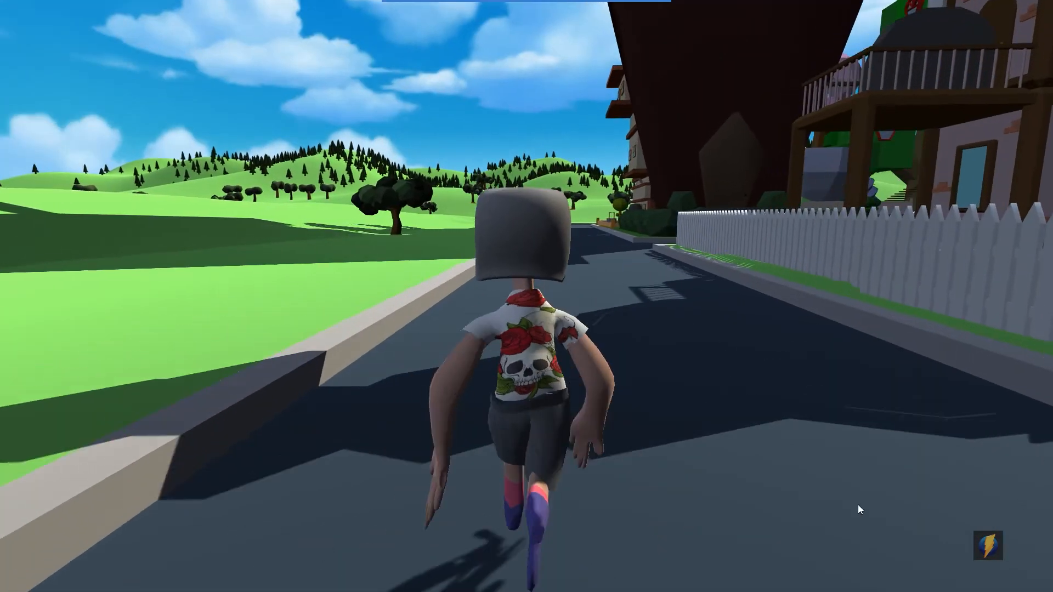
key(w)
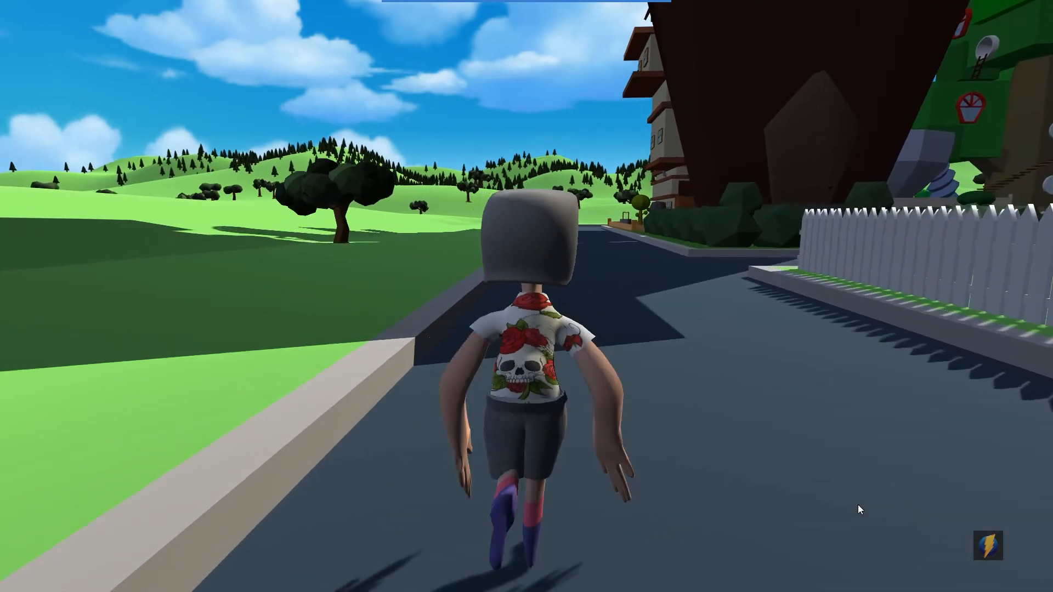
key(d)
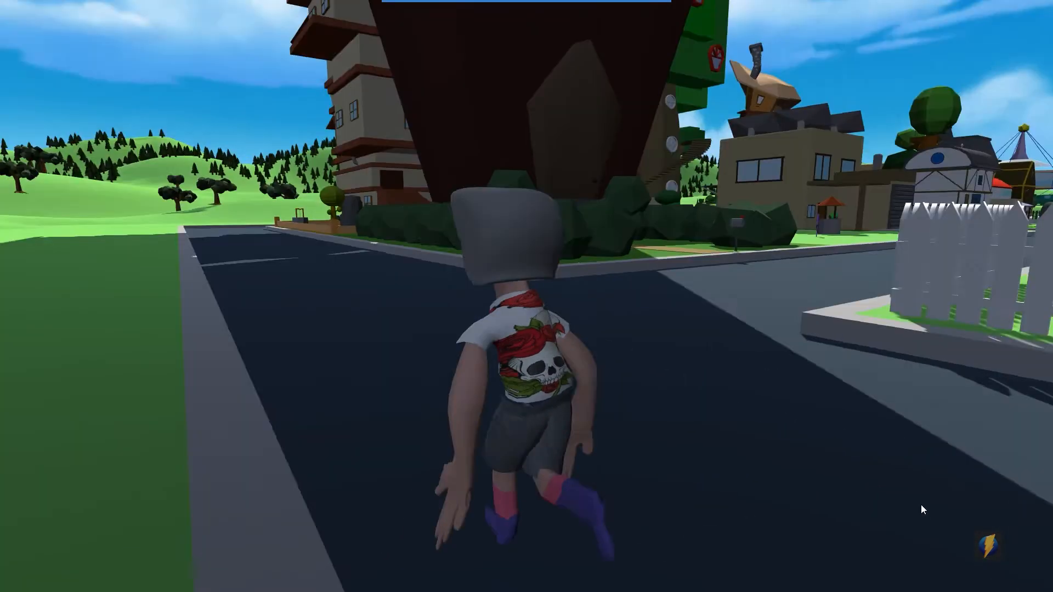
key(w)
key(d)
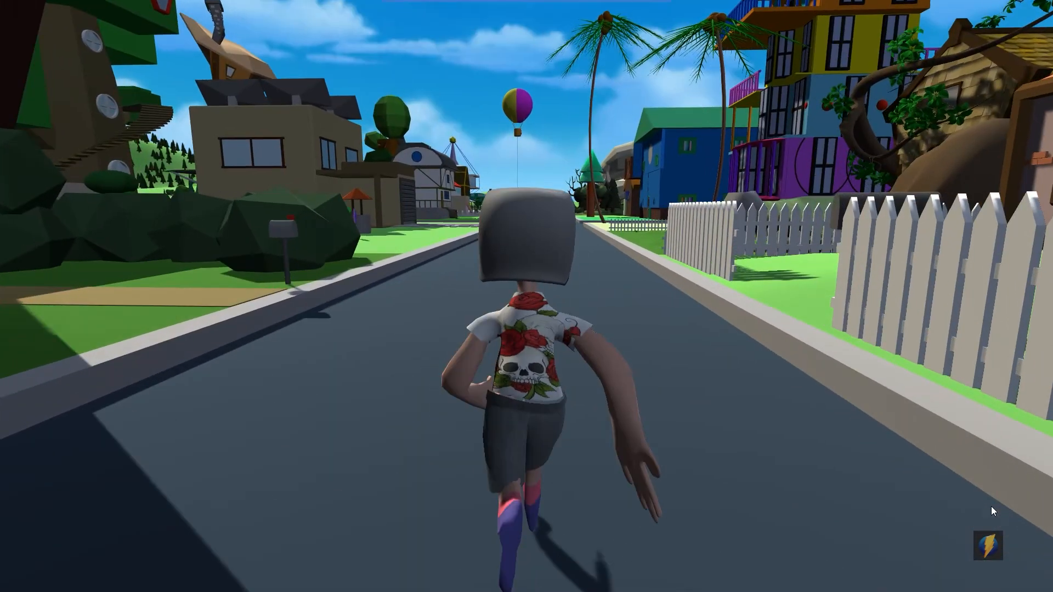
key(w)
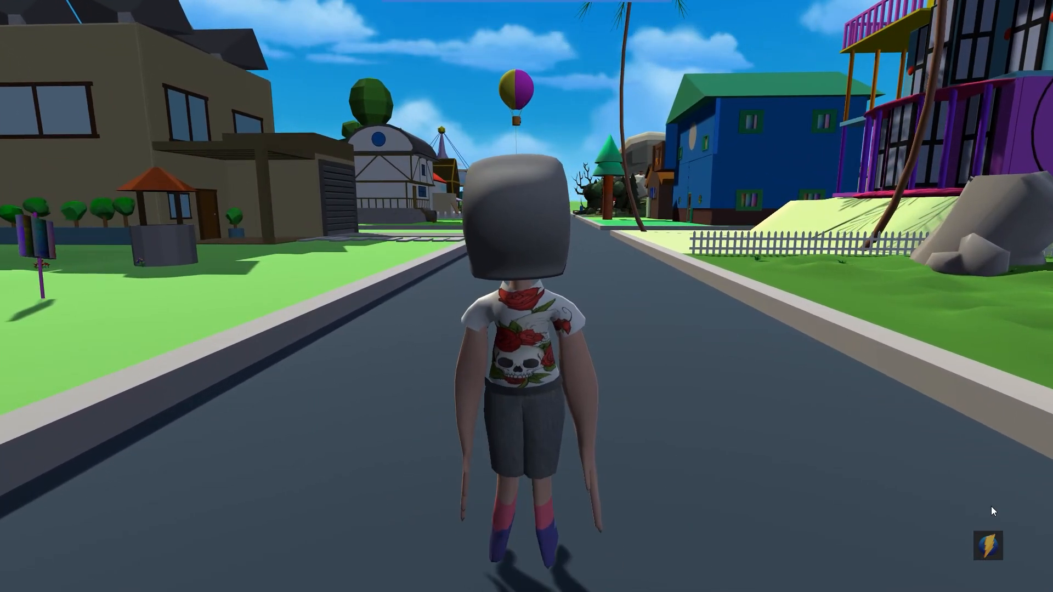
Tilt the camera behind the character on the street, and quit the running build.
mouse_move(992, 507)
mouse_down()
mouse_move(948, 515)
mouse_move(971, 505)
mouse_up()
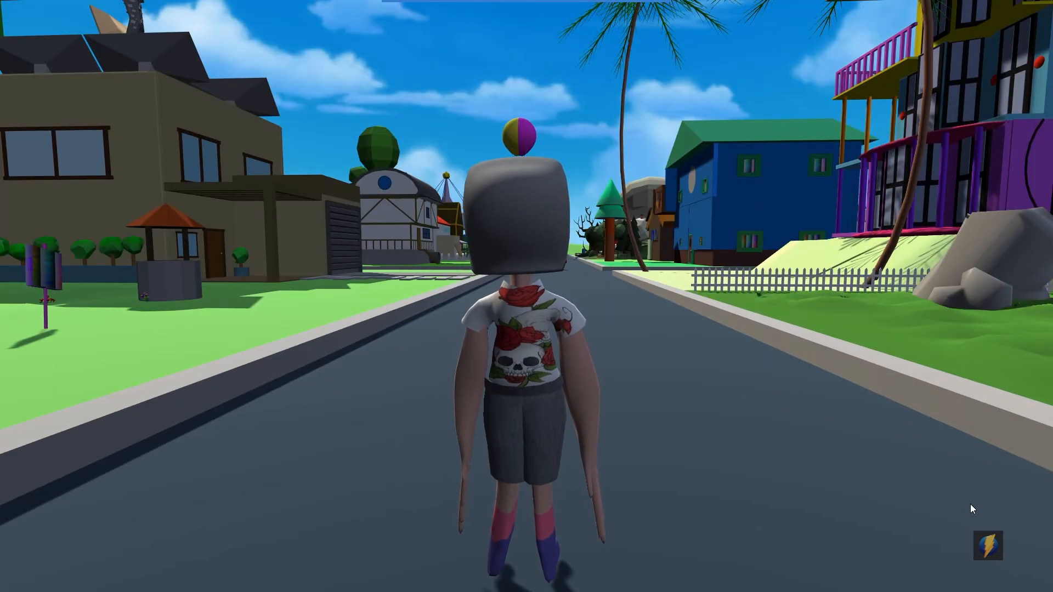
drag(970, 505, 973, 496)
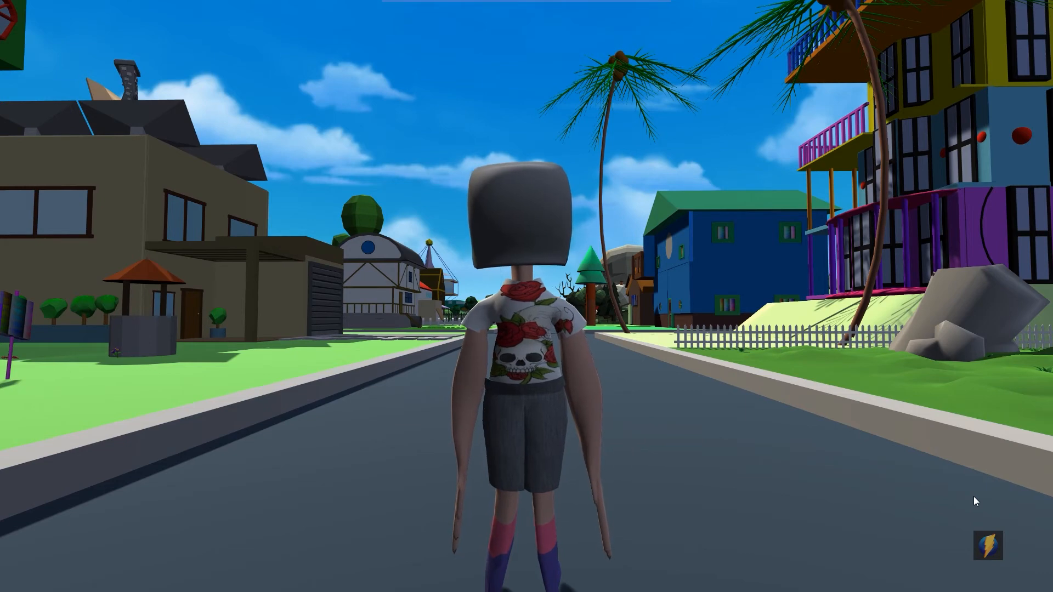
key(Escape)
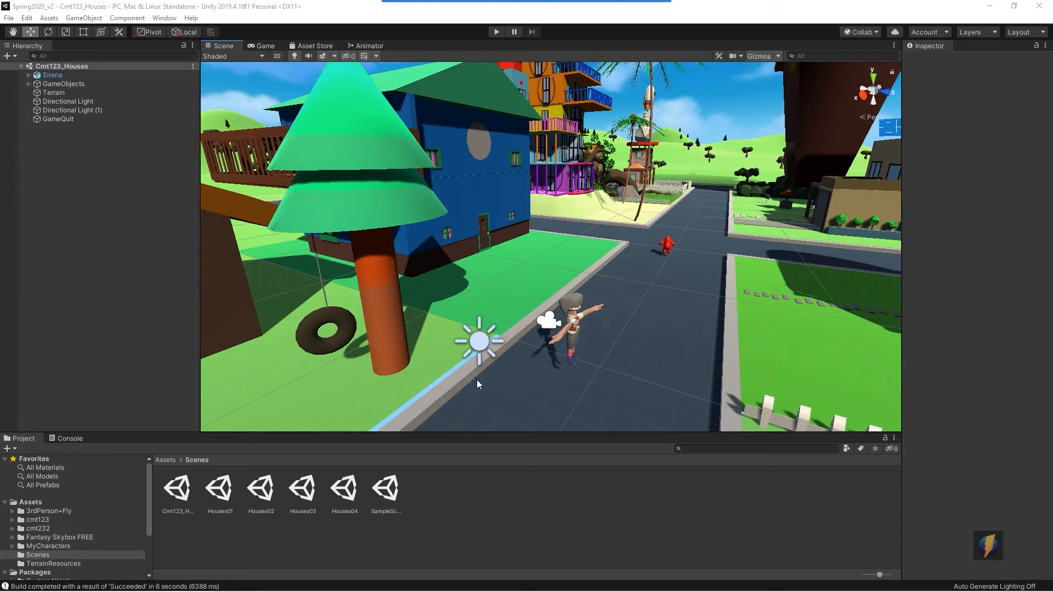
Inspect the GameQuit object in the Cmt123_Houses scene and its Quit Script component.
click(564, 21)
drag(67, 306, 46, 148)
click(62, 120)
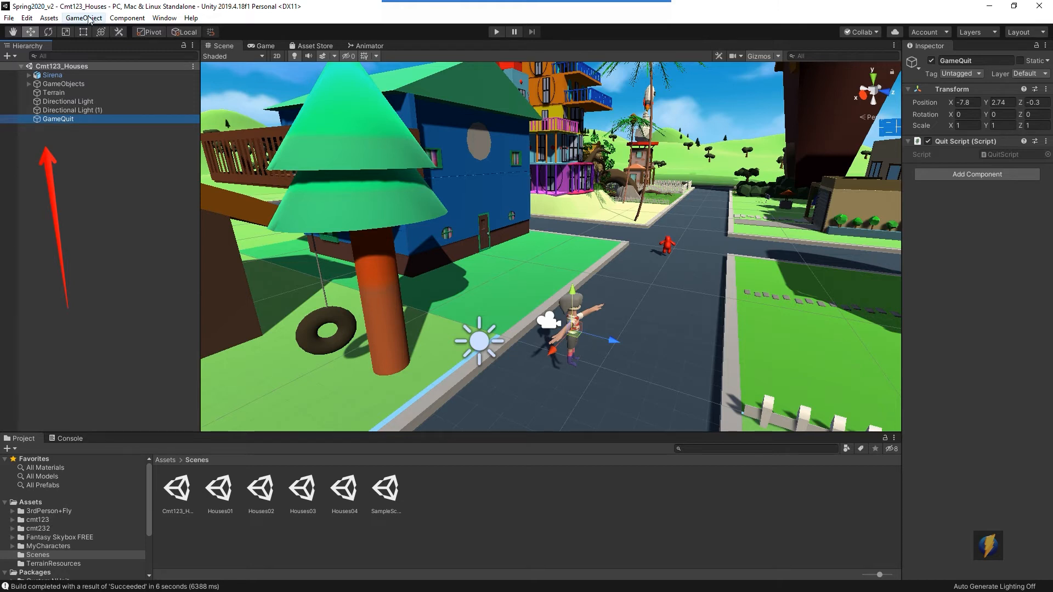
right_click(79, 198)
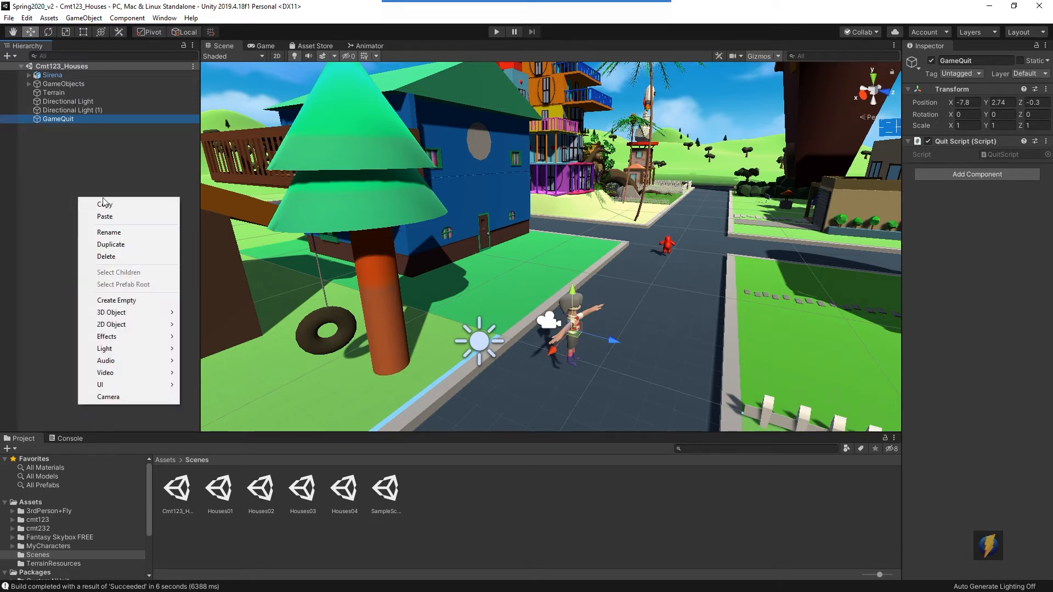
mouse_move(129, 317)
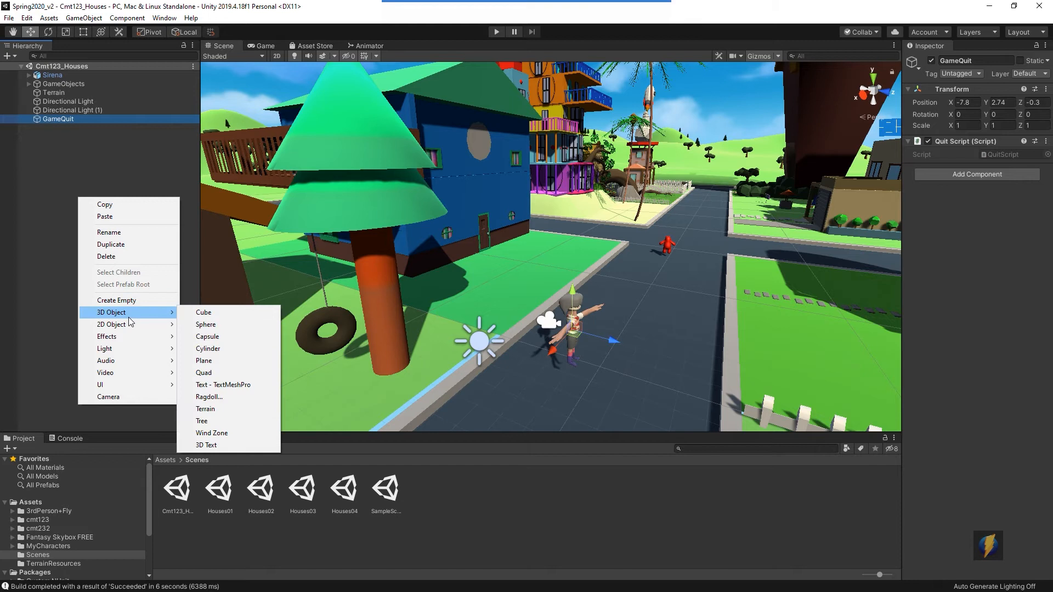
click(48, 233)
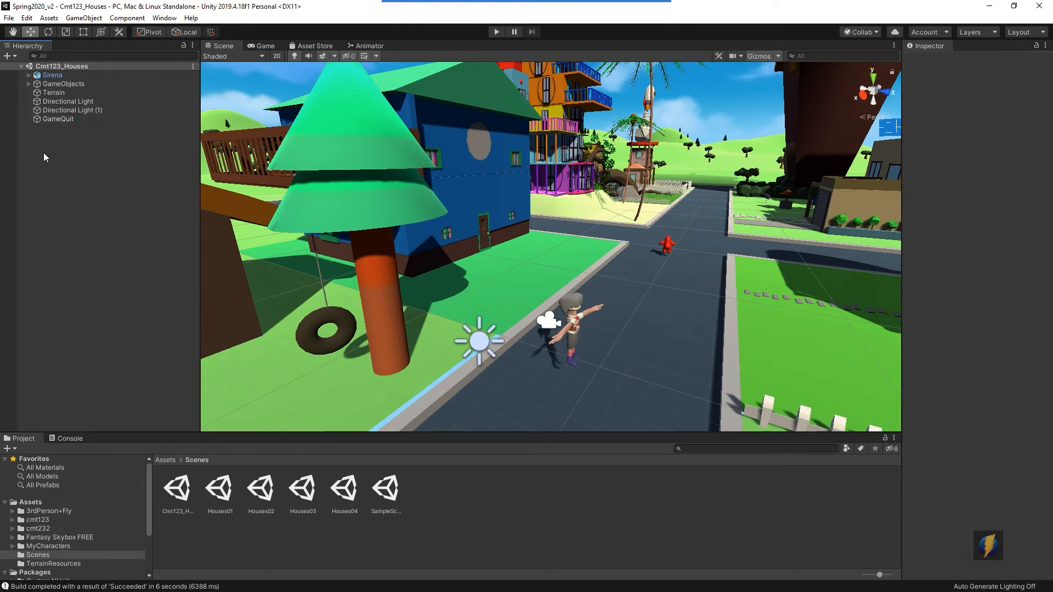
Open QuitScript from the Assets folder, review its escape-key Application.Quit code without normalizing line endings, and return to the GameQuit object.
click(55, 119)
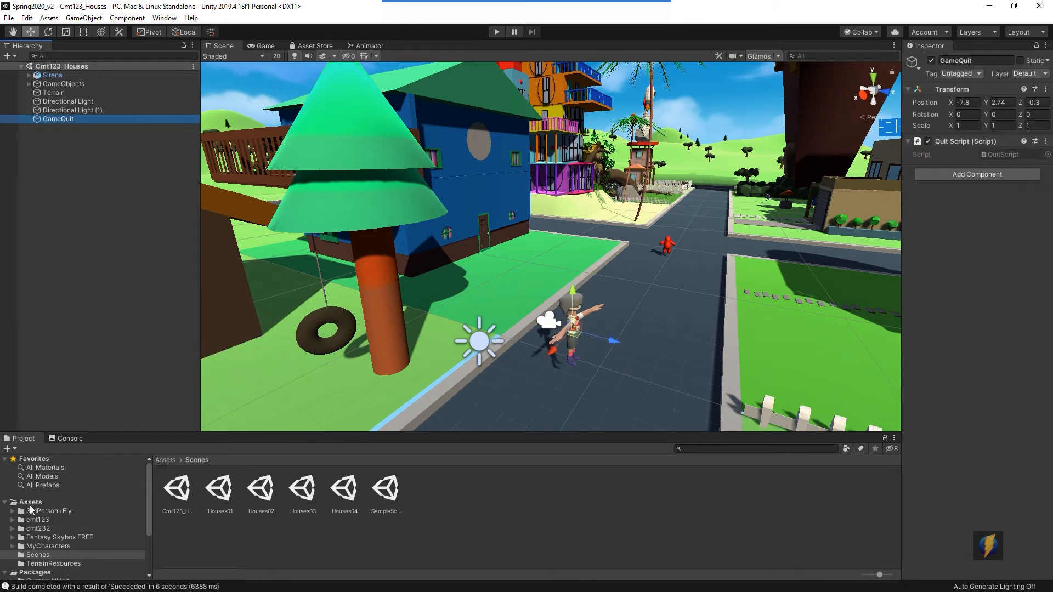
click(30, 502)
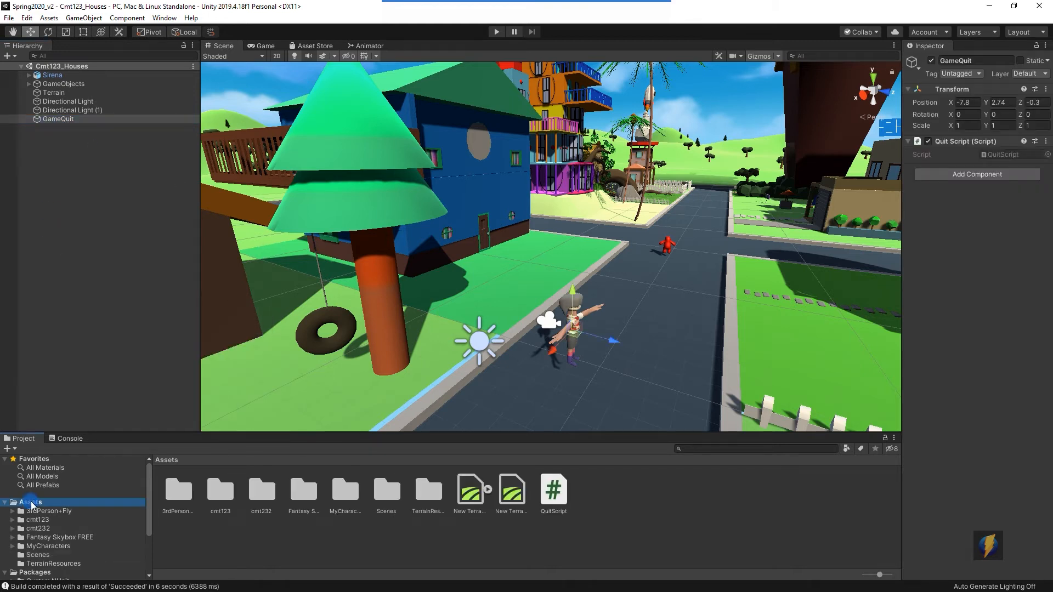
double_click(553, 491)
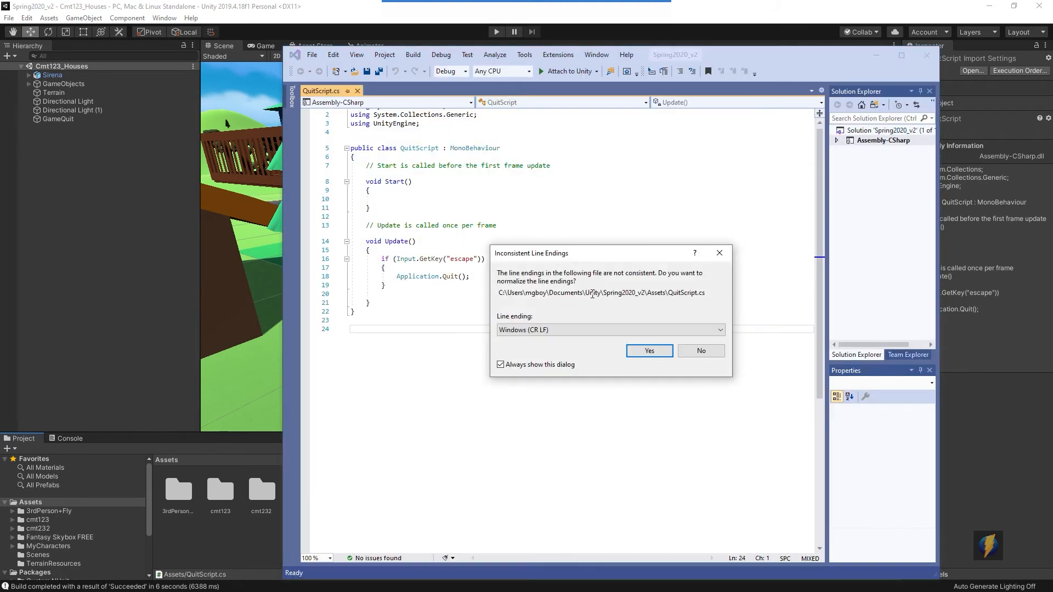
click(719, 253)
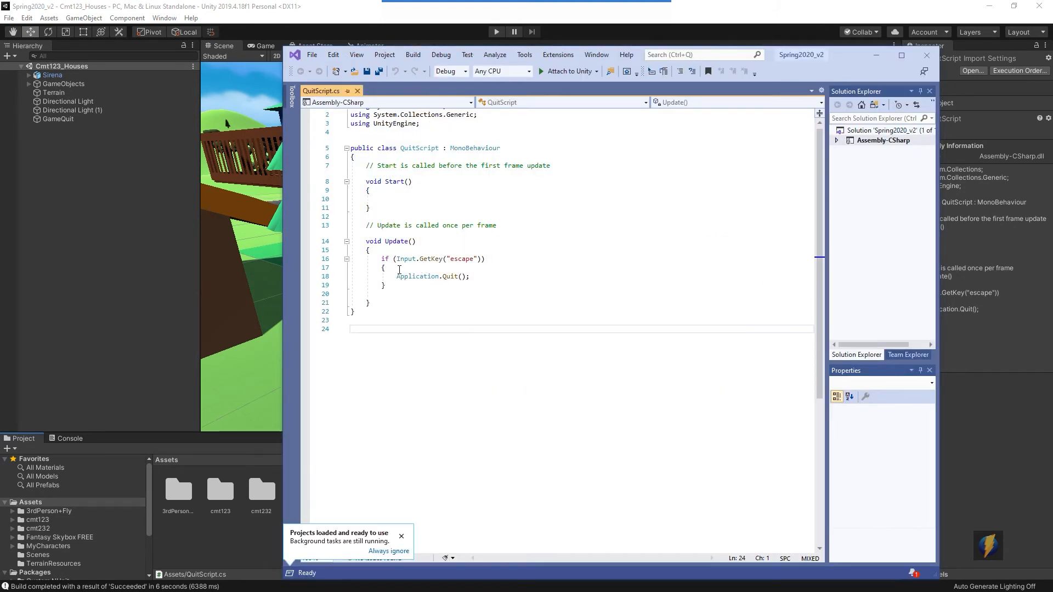
drag(378, 258, 387, 286)
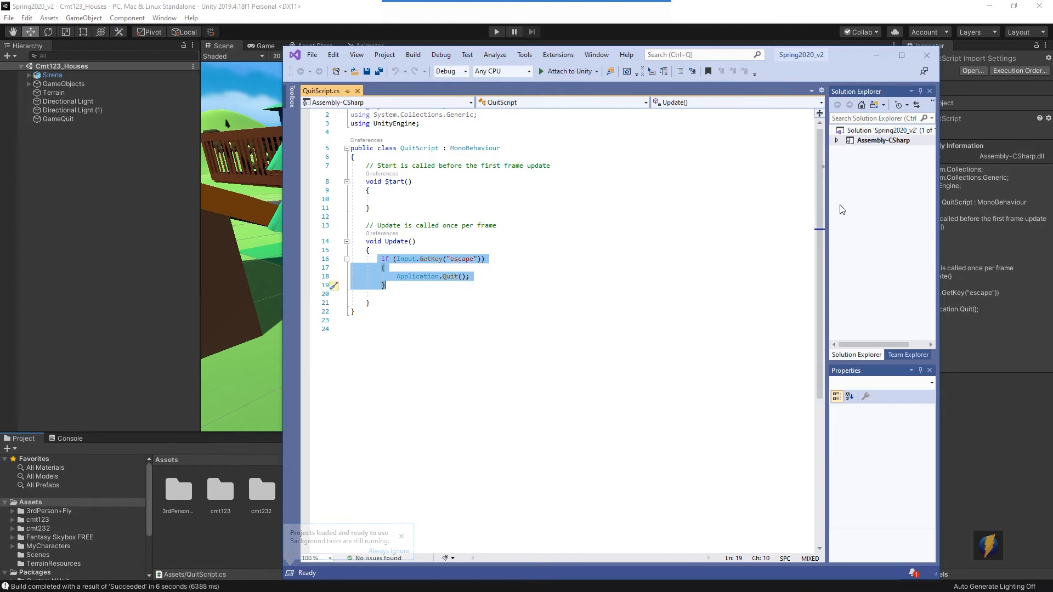
click(927, 56)
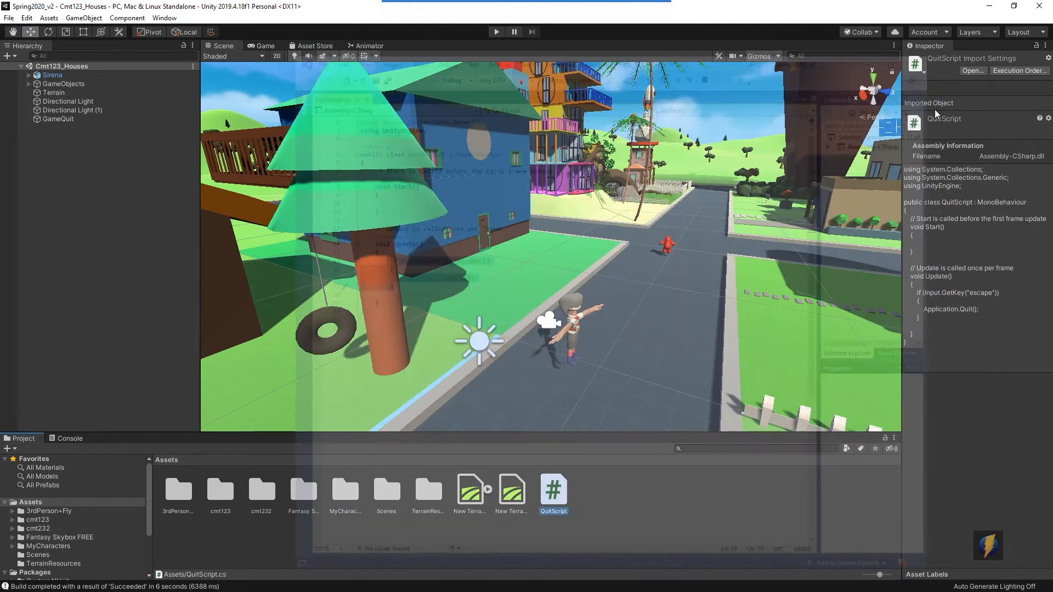
click(58, 119)
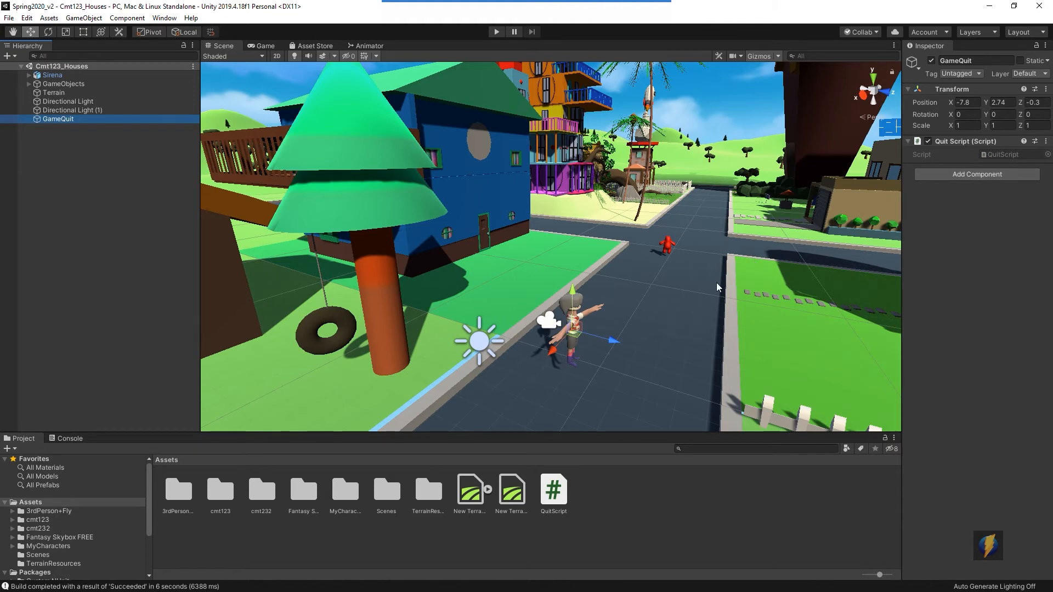
Switch to the UnityBuilds window in File Explorer and open the CMT123Houses build folder.
key(alt)
key(alt+Tab)
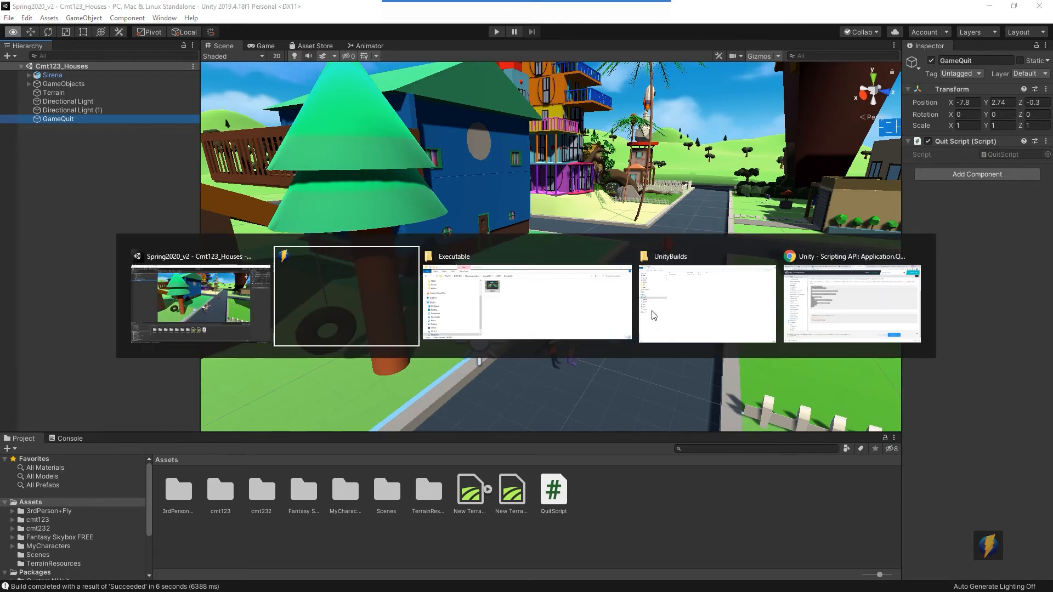
click(773, 336)
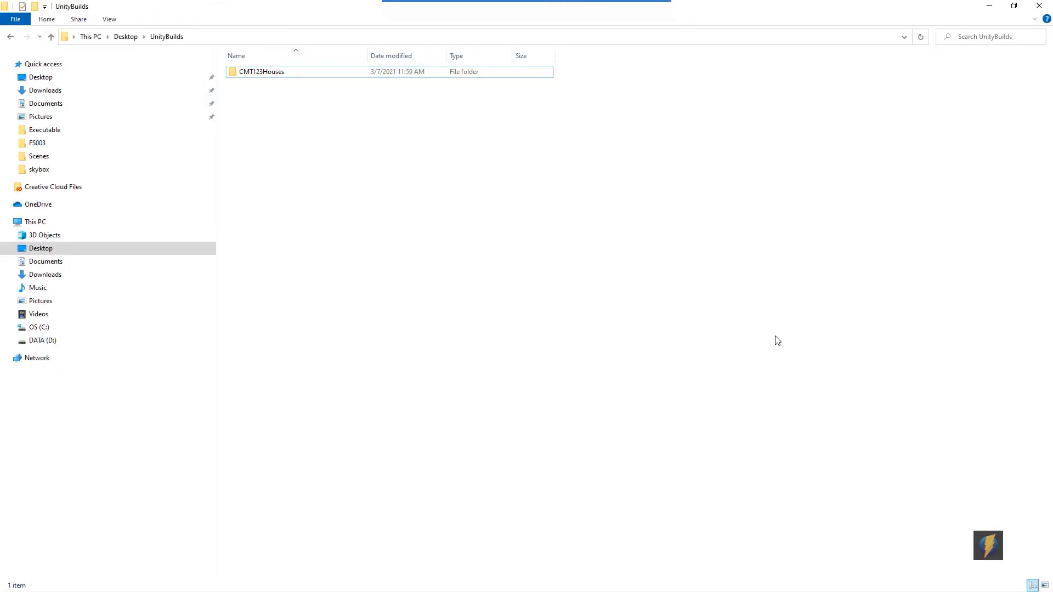
click(394, 75)
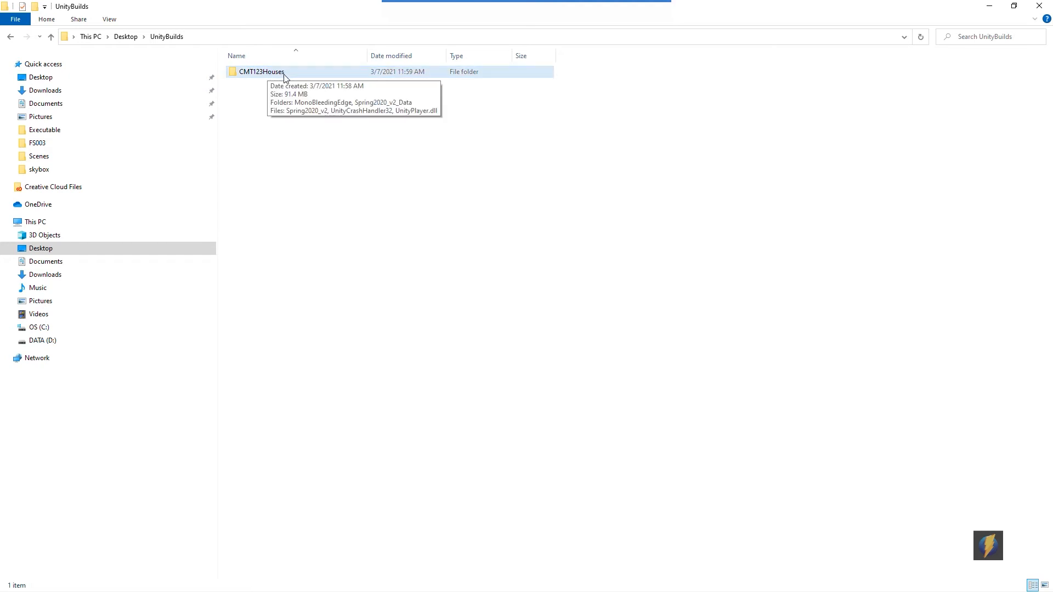
double_click(251, 73)
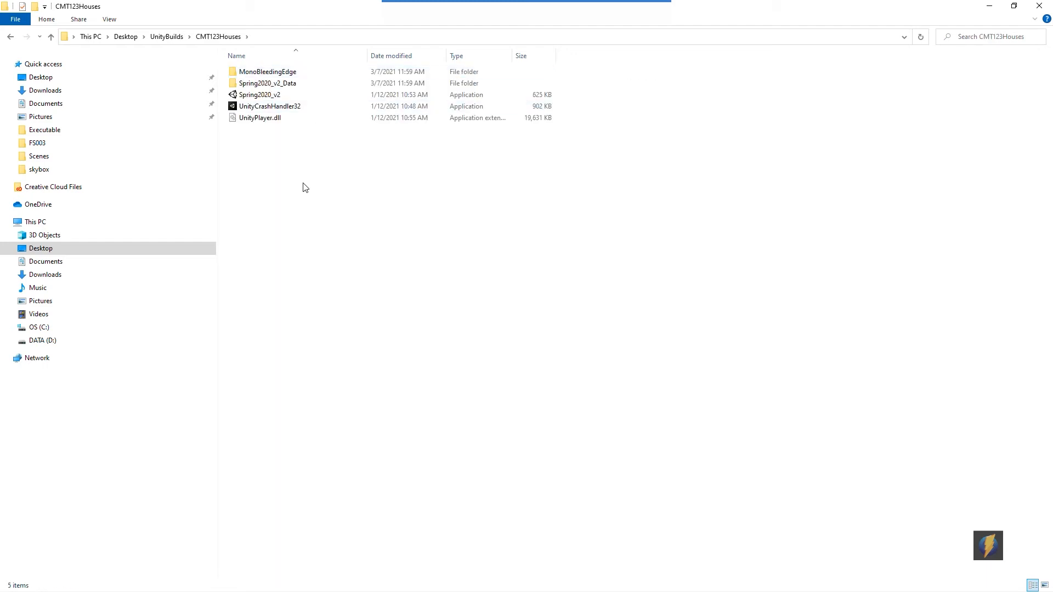
Examine each folder and file of the build, from MonoBleedingEdge and Spring2020_v2_Data to UnityPlayer.dll.
click(277, 75)
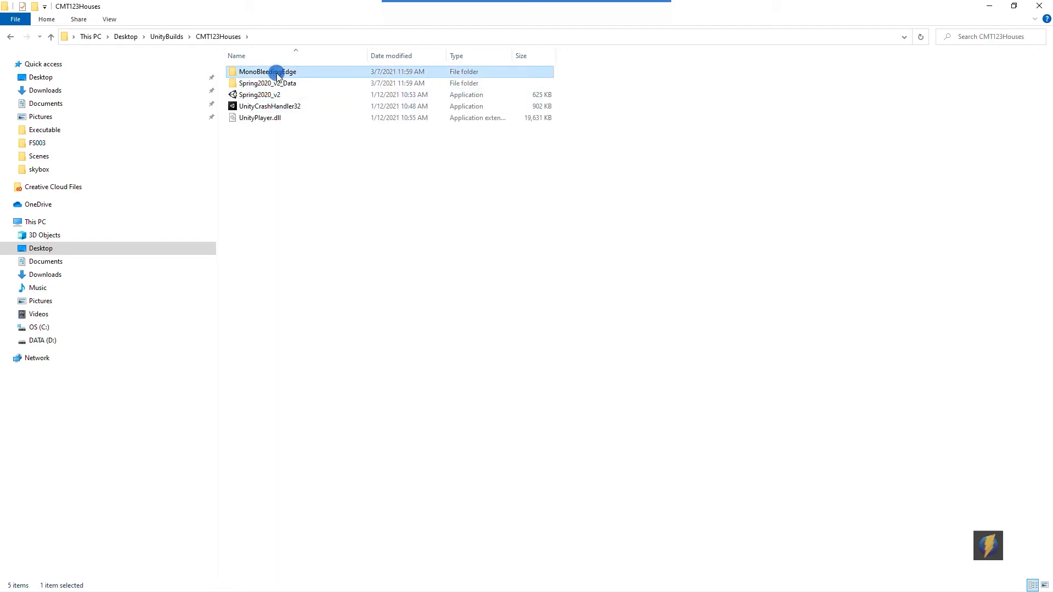
click(302, 84)
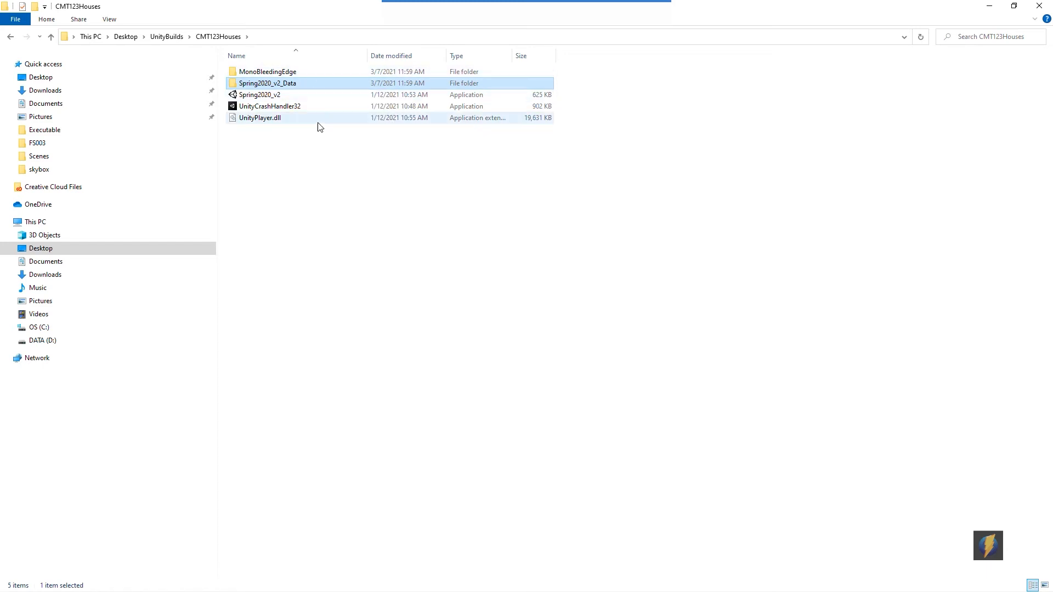
click(351, 95)
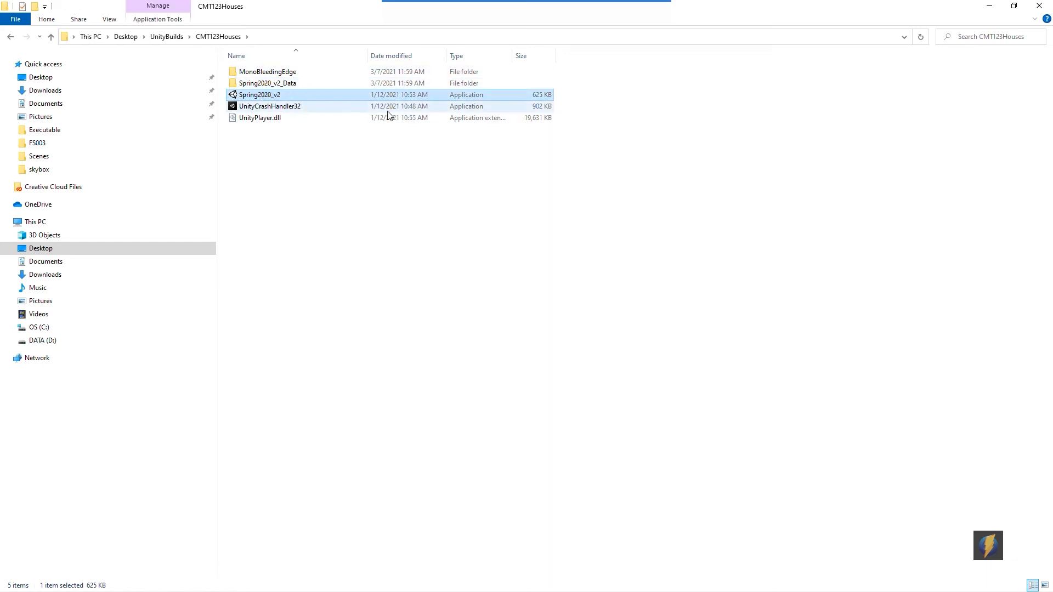
click(269, 108)
click(268, 118)
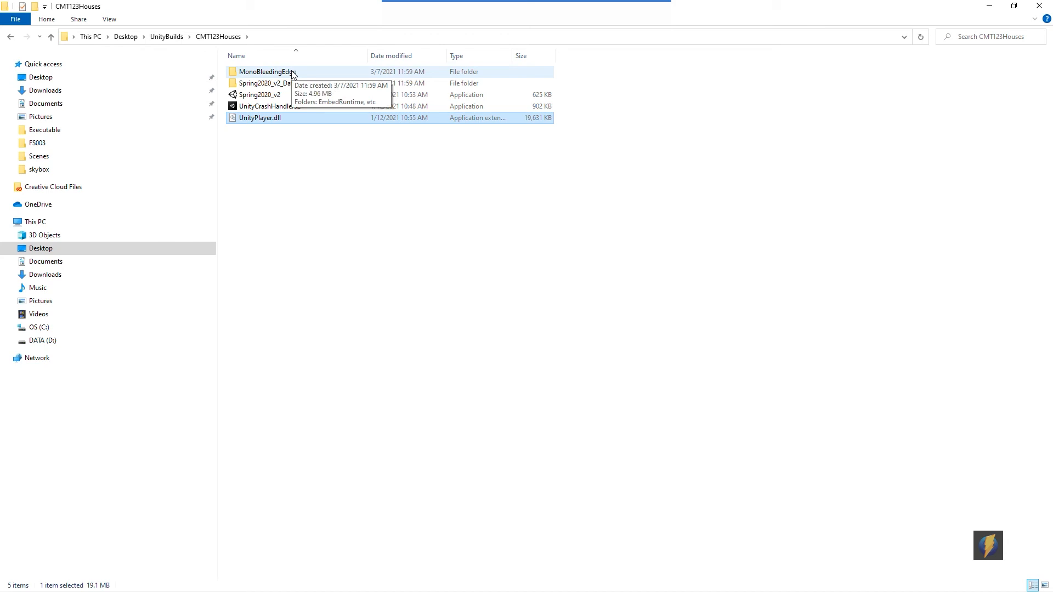
click(347, 217)
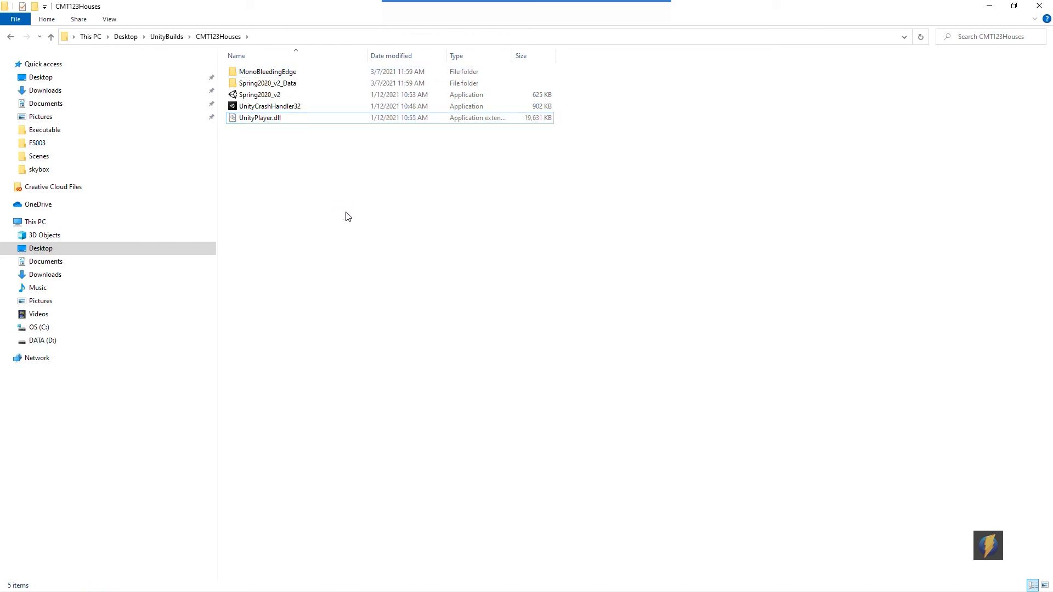
Launch the Spring2020_v2 application and run the character down the street past the fenced graveyard to the intersection.
double_click(255, 94)
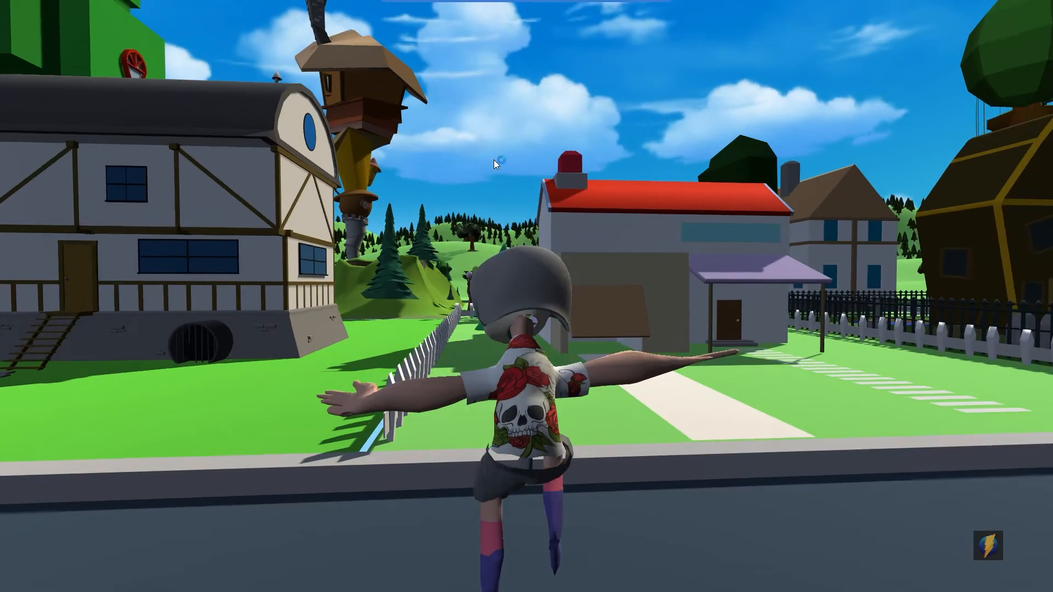
key(w)
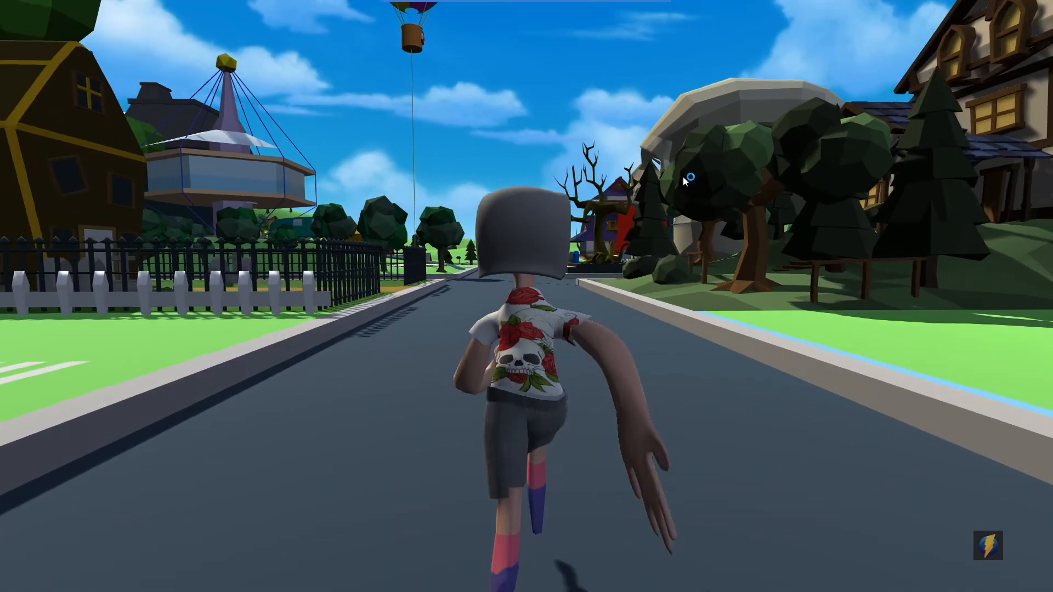
key(space)
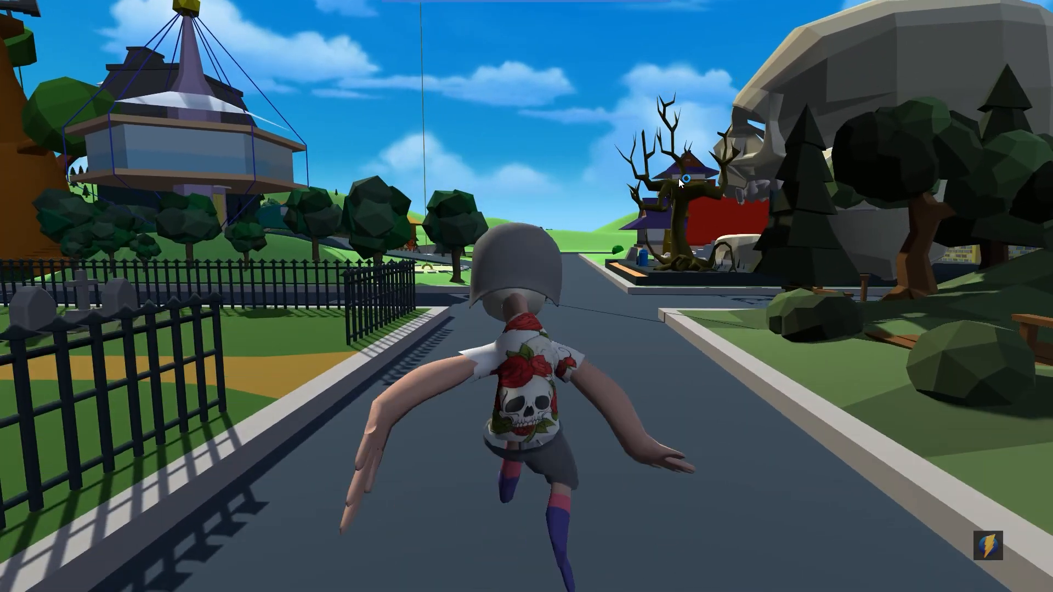
key(w)
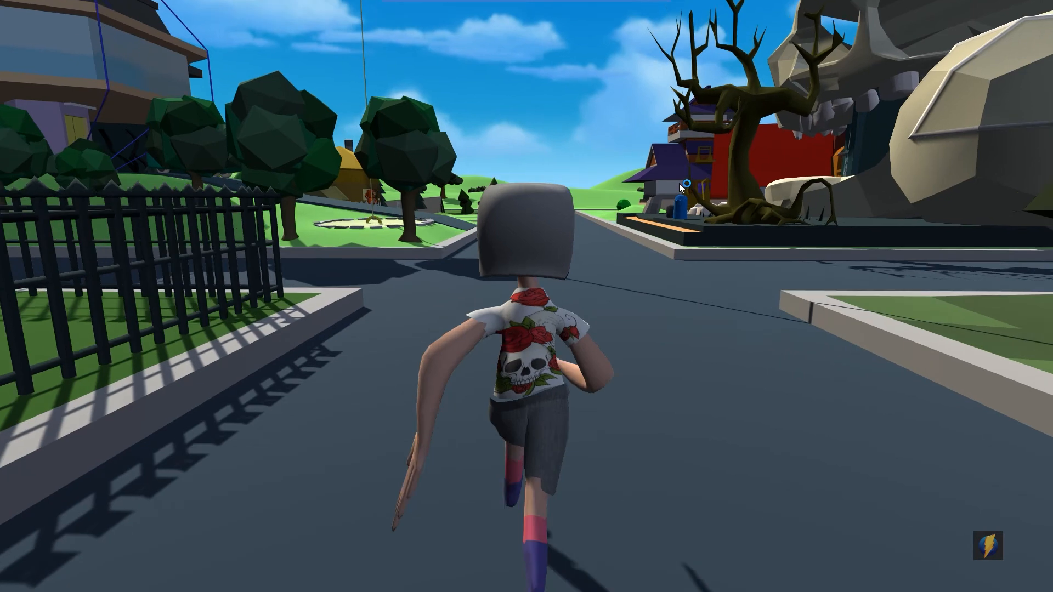
key(w)
key(a)
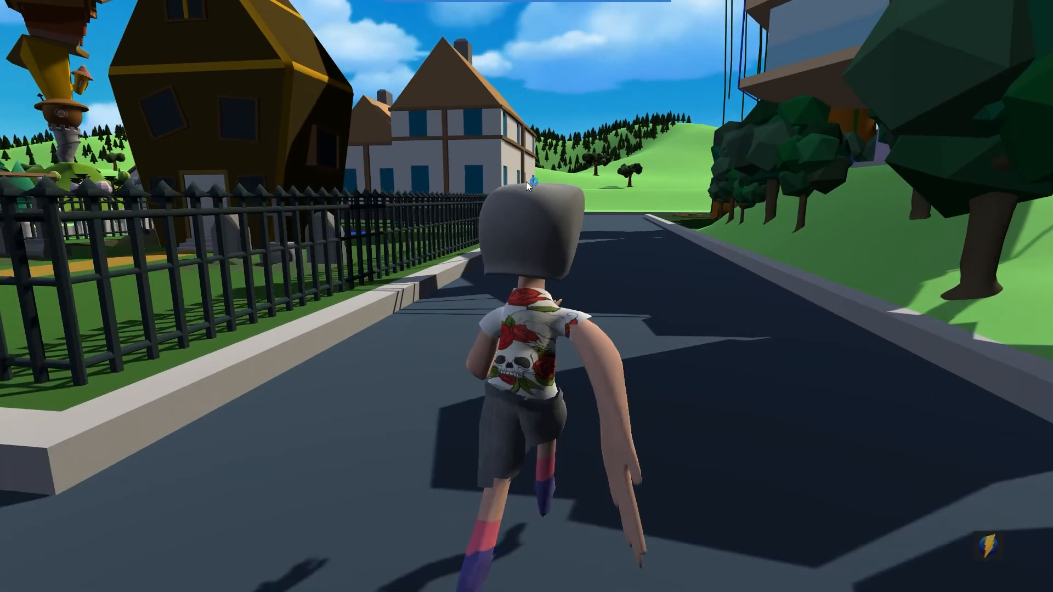
Run the character along the side street past the white house to the road at the edge of town.
key(w)
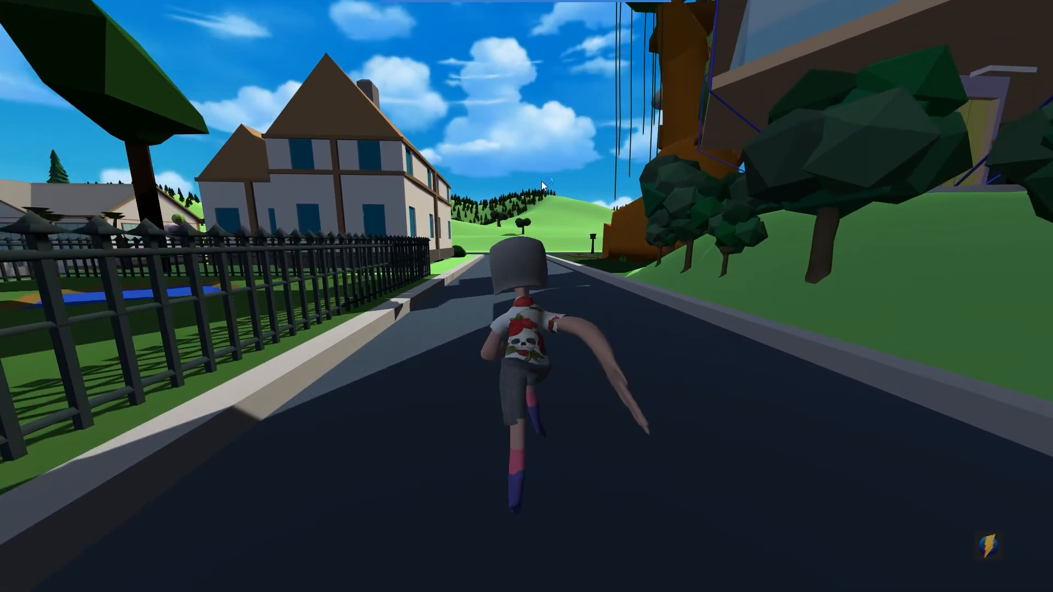
key(w)
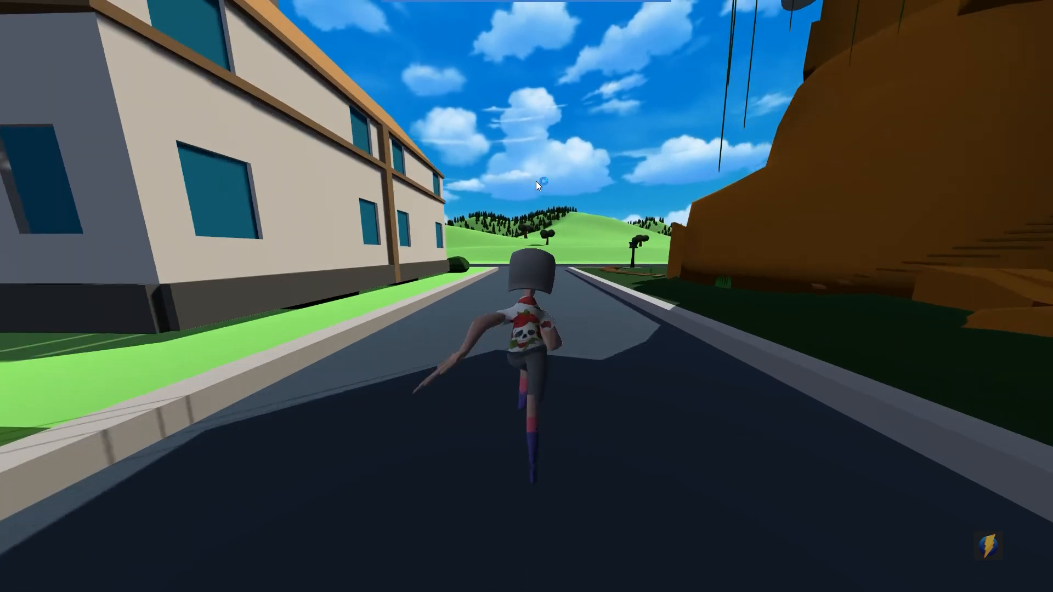
key(w)
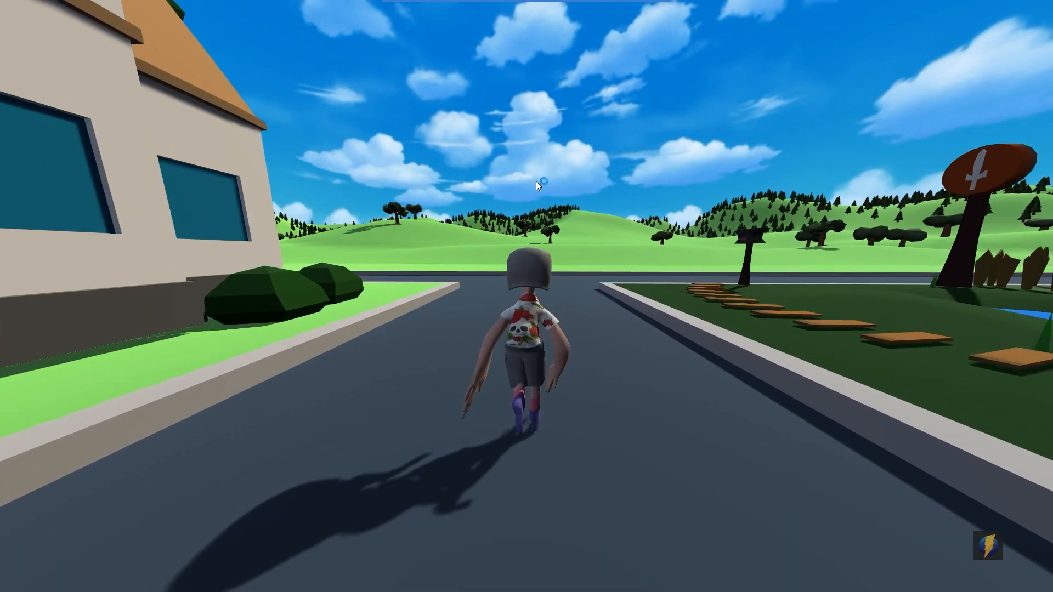
key(w)
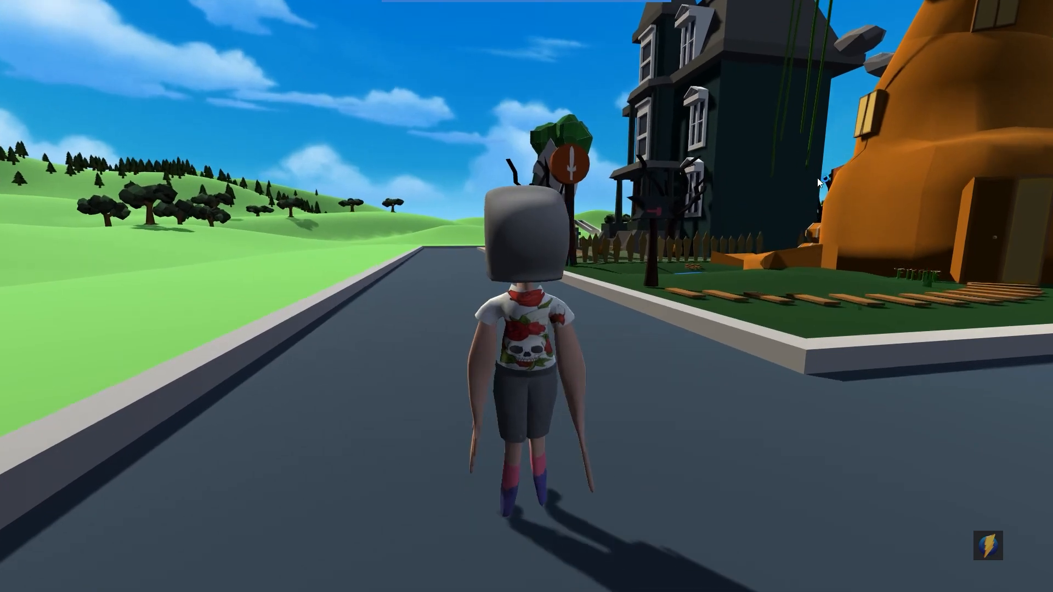
key(w)
Run the character along the outer road past the green treehouse, looking around, and turn it back toward the camera.
drag(817, 178, 198, 183)
key(w)
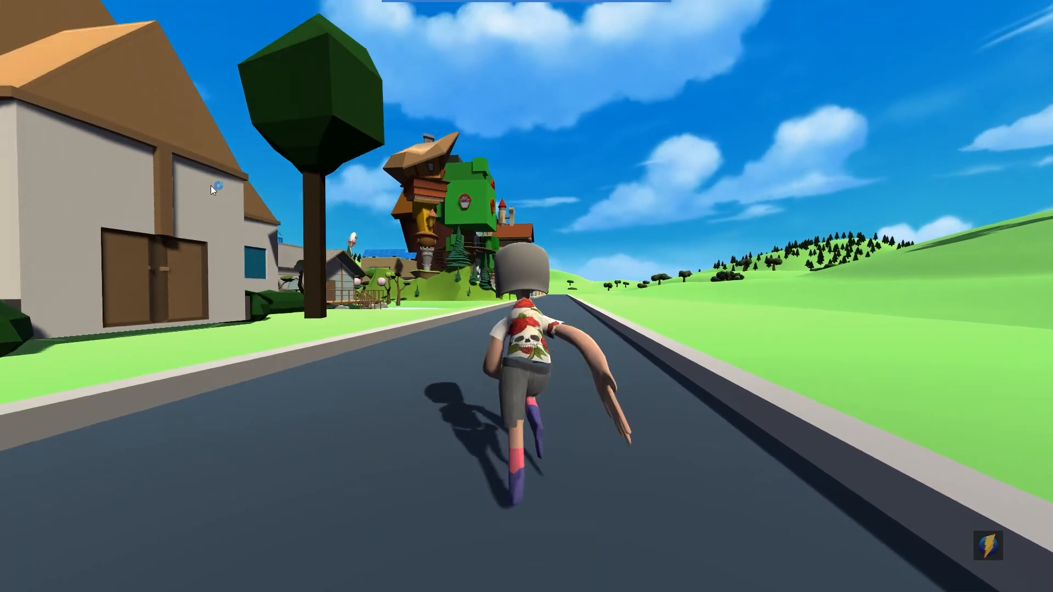
key(w)
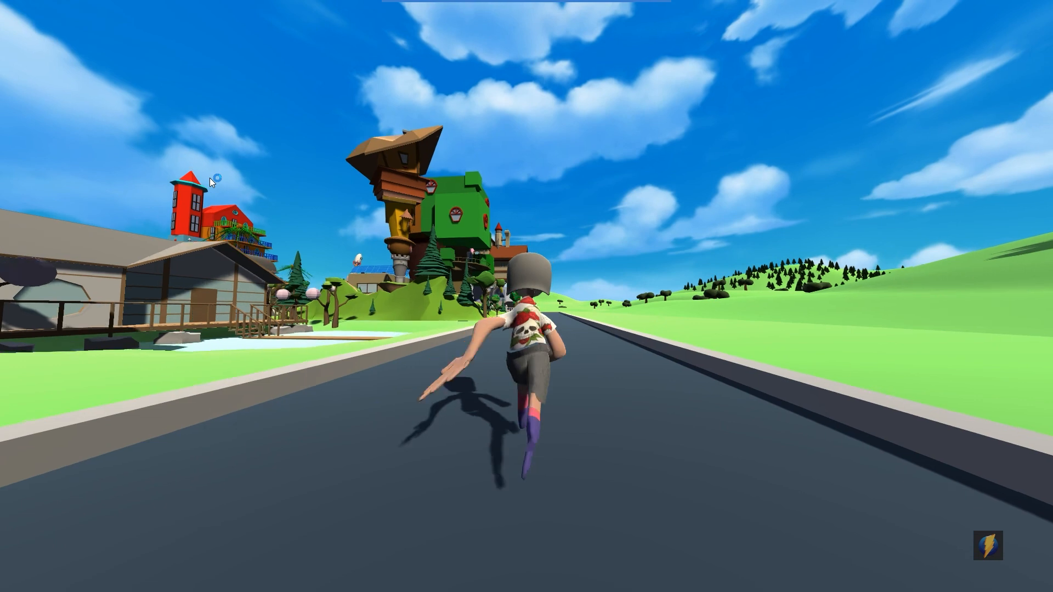
key(w)
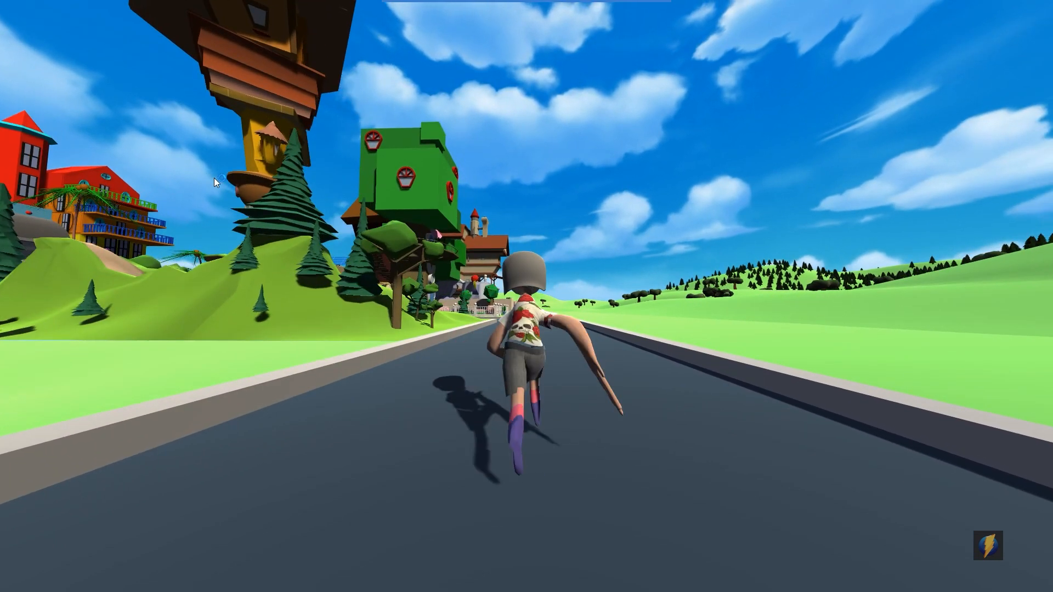
key(w)
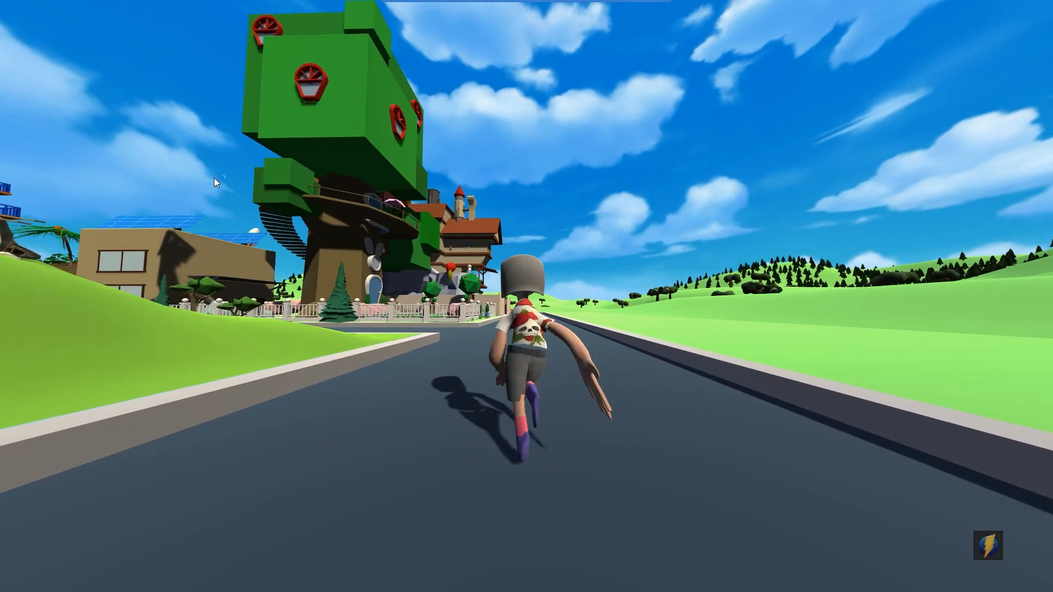
key(w)
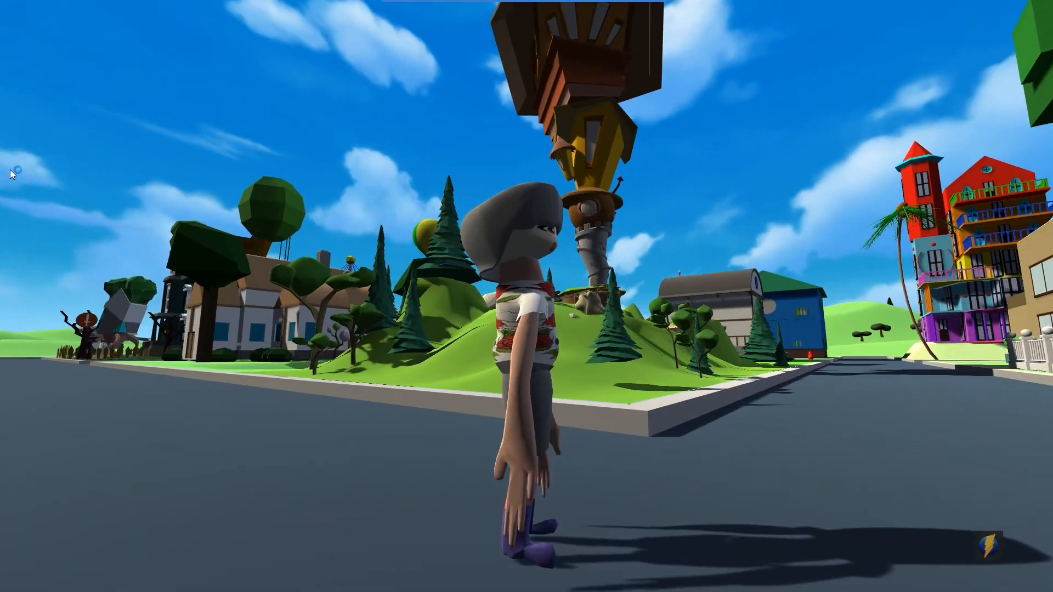
key(w)
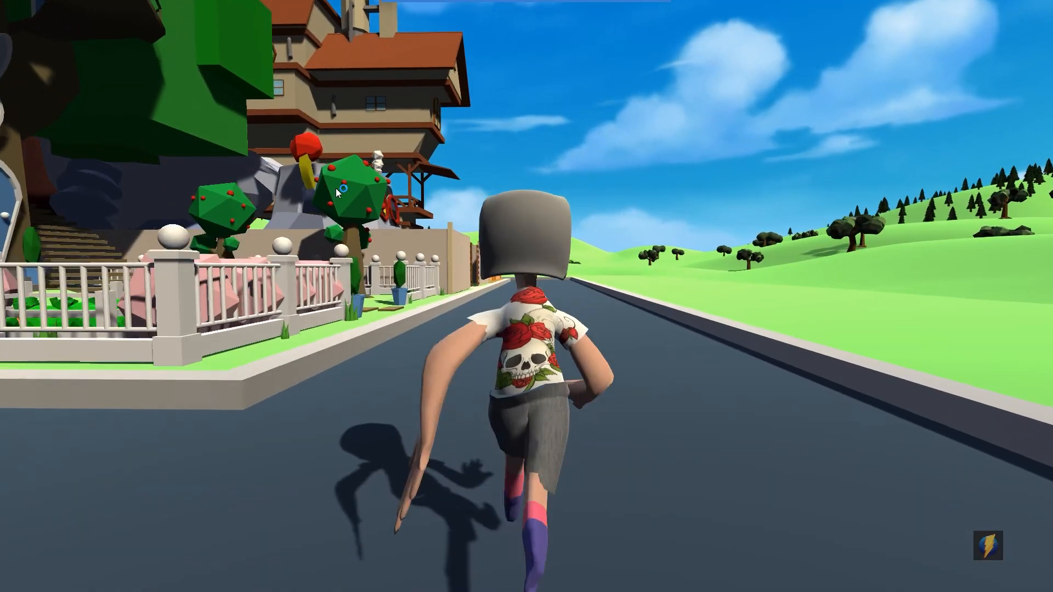
key(s)
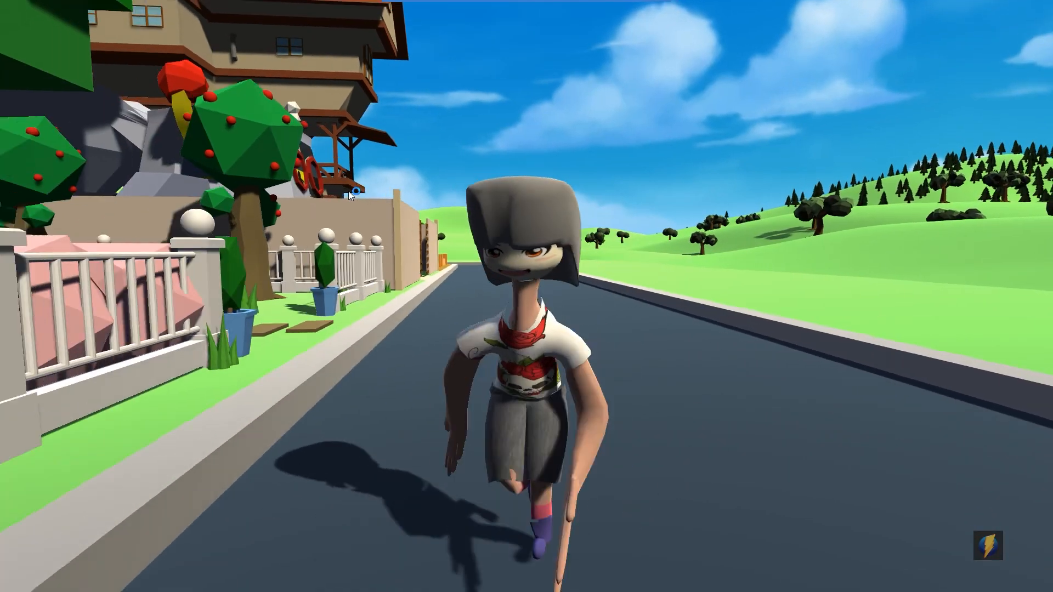